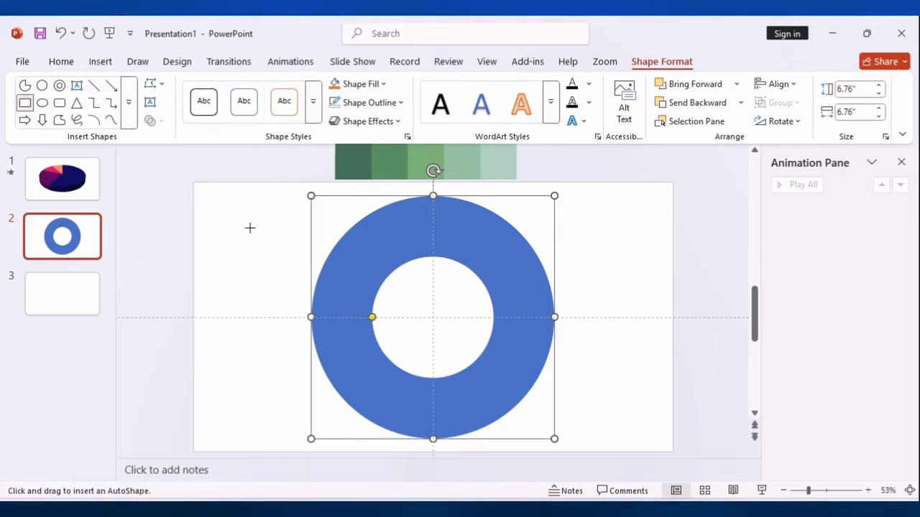
Draw a thin vertical rectangle about 7.74" by 0.13" through the ring's centre, then rotate a copy 90° and centre it to form a cross
left_click_drag(429, 185, 440, 460)
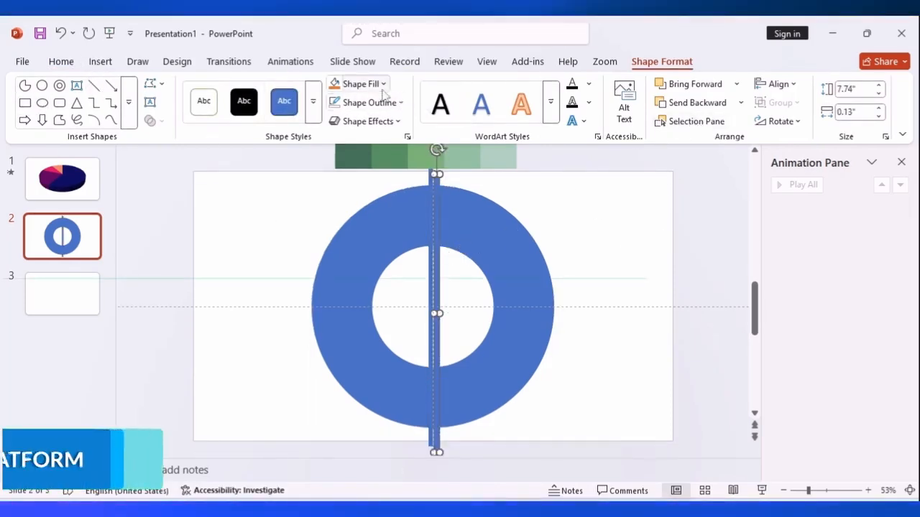
left_click(779, 121)
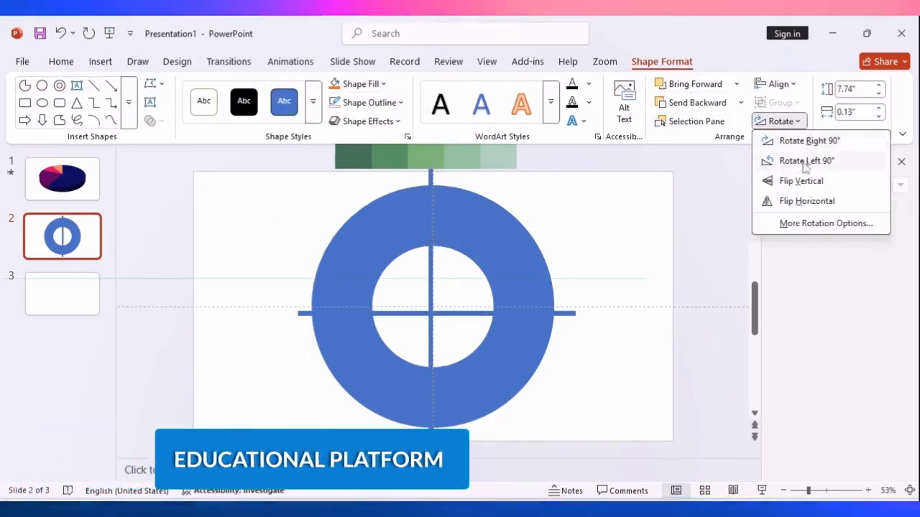
left_click(812, 141)
left_click_drag(449, 319, 443, 314)
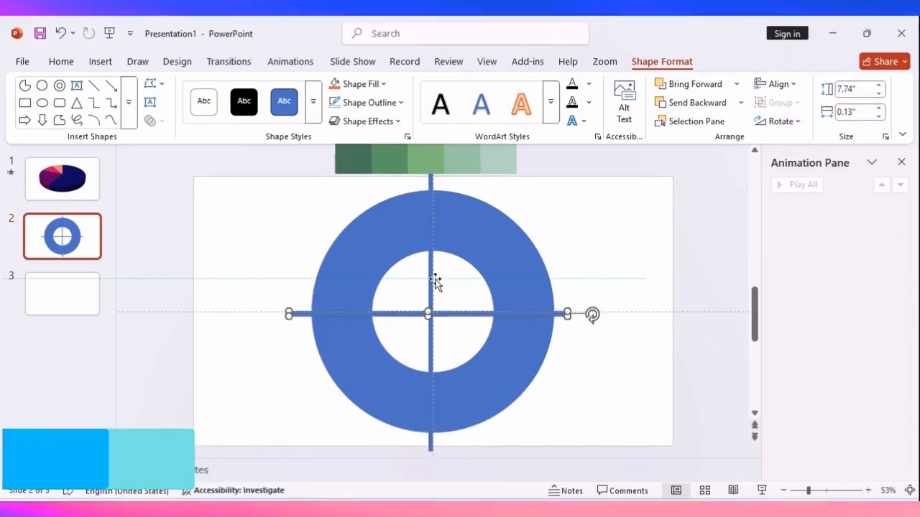
Fill both crossing bars with orange and preview the slide full screen
left_click(510, 242)
left_click(430, 268)
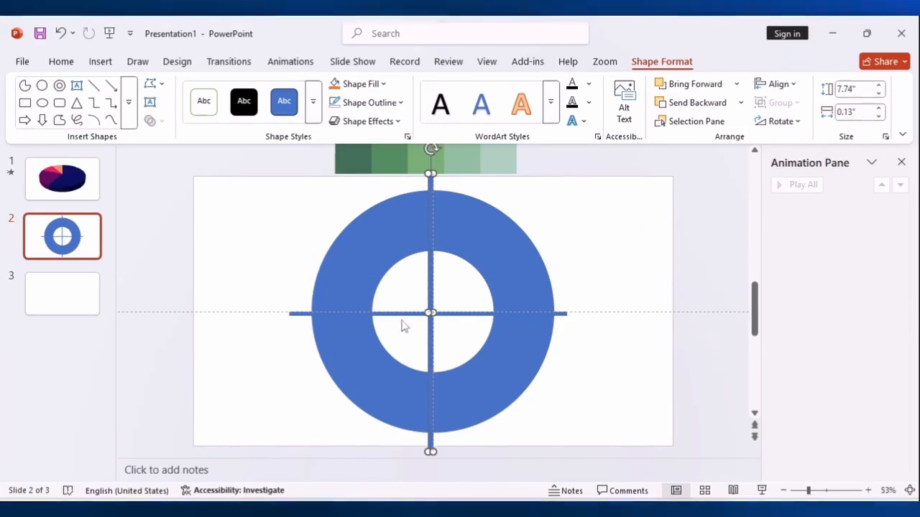
left_click(401, 314, "shift")
left_click(352, 86)
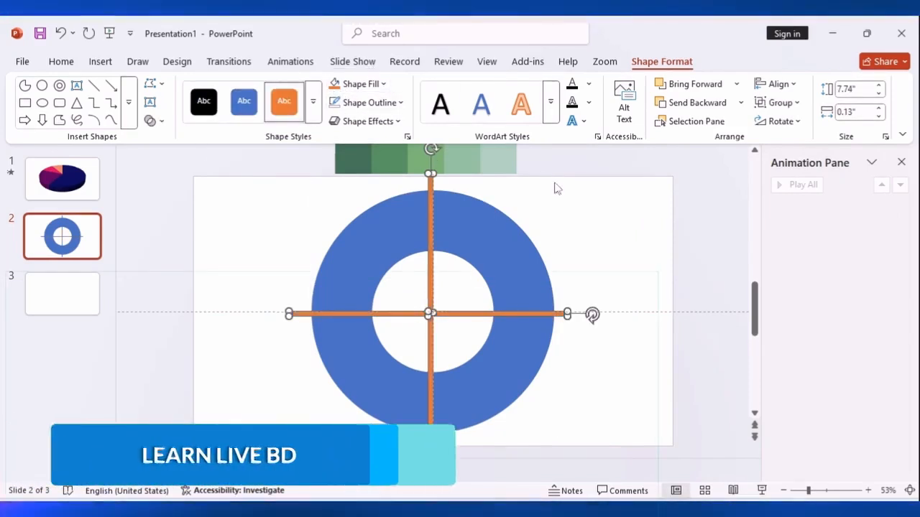
left_click(614, 232)
key("shift+F5")
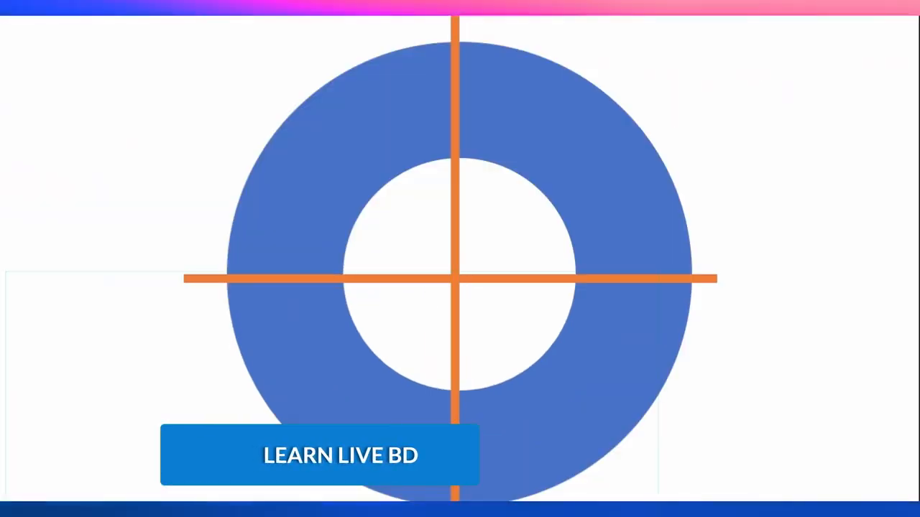
key("Escape")
Try to subtract the two crossing bars from the ring with Merge Shapes
left_click(521, 375)
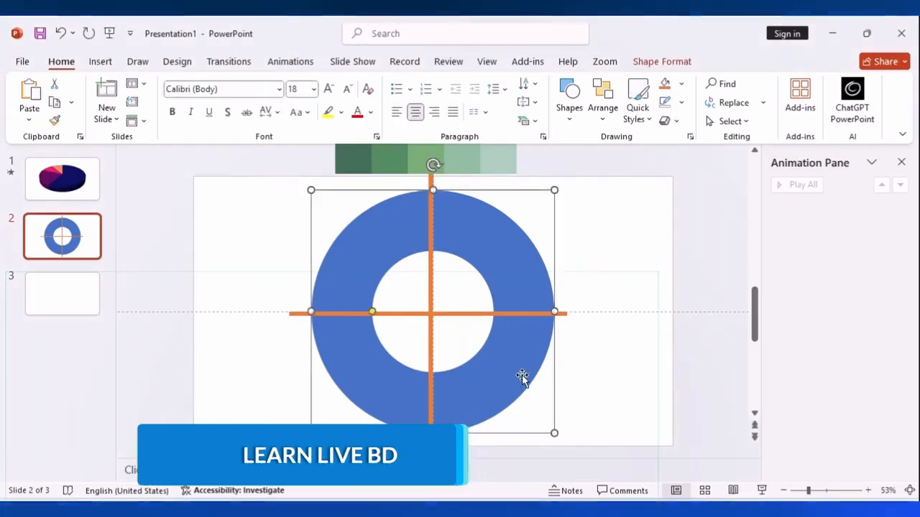
left_click(463, 313, "shift")
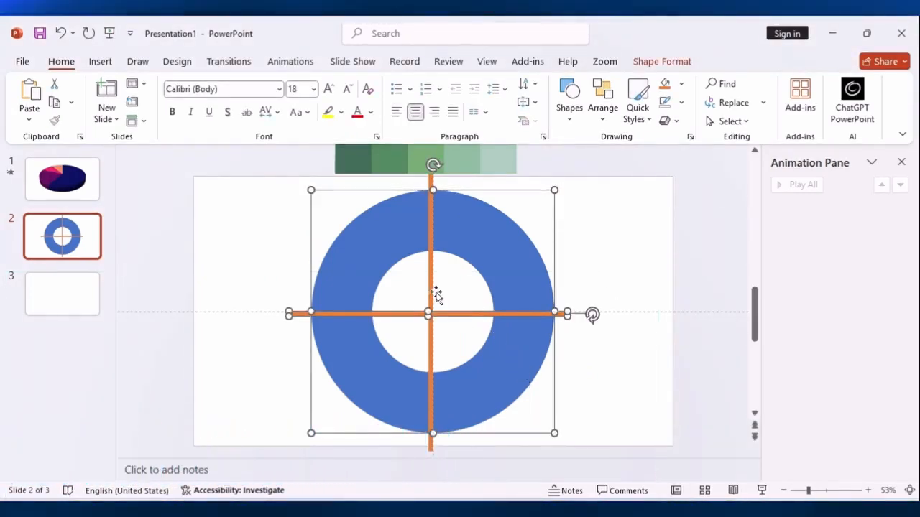
left_click(430, 288, "shift")
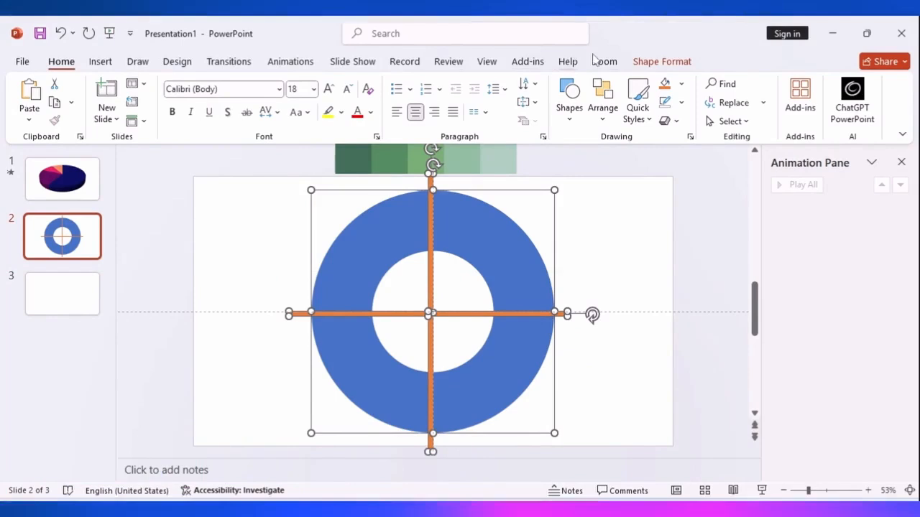
left_click(661, 62)
left_click(155, 121)
left_click(173, 229)
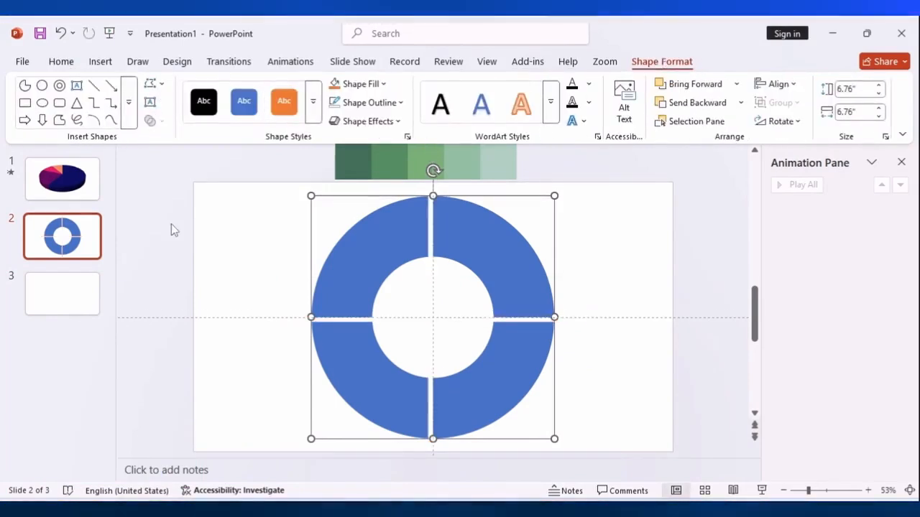
Undo the subtraction, fragment the ring with both bars instead, and delete the leftover pieces in its upper half
key("ctrl+z")
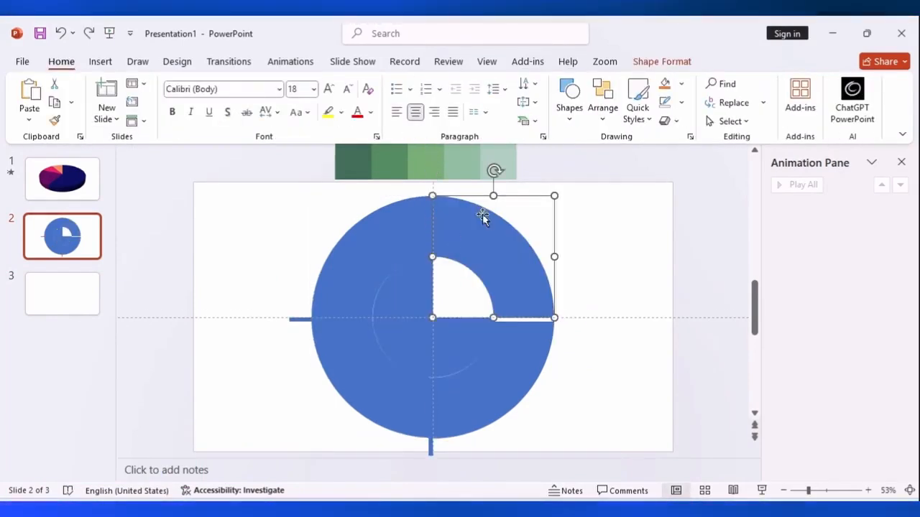
left_click(590, 230)
left_click(431, 209)
key("Delete")
left_click(429, 278)
key("Delete")
left_click(419, 287)
key("Delete")
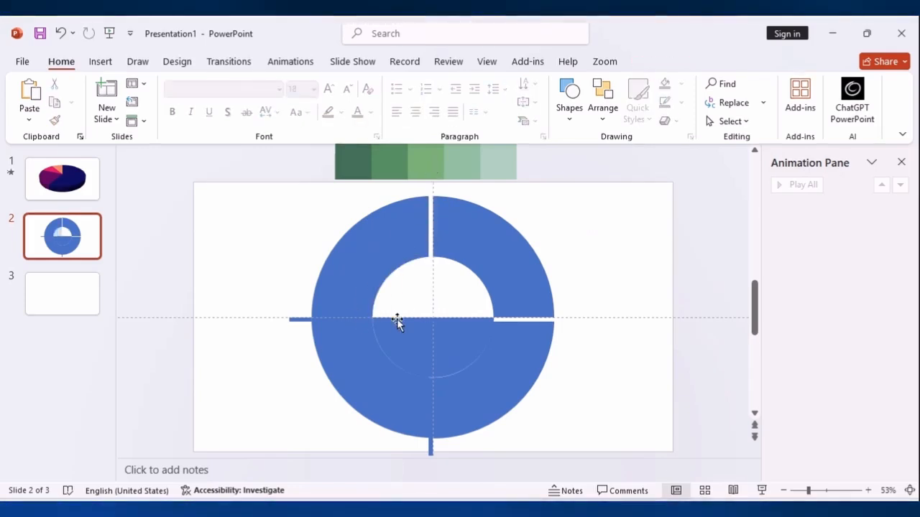
Delete the leftover sector and bar fragments in the lower half and middle of the ring's central hole
left_click(427, 349)
key("Delete")
left_click(444, 343)
key("Delete")
left_click(462, 320)
key("Delete")
left_click(431, 340)
key("Delete")
left_click(419, 319)
key("Delete")
left_click(431, 320)
key("Delete")
Delete the remaining bar fragments below and left of the ring and between its quarters
left_click(431, 446)
key("Delete")
left_click(434, 423)
left_click(431, 420)
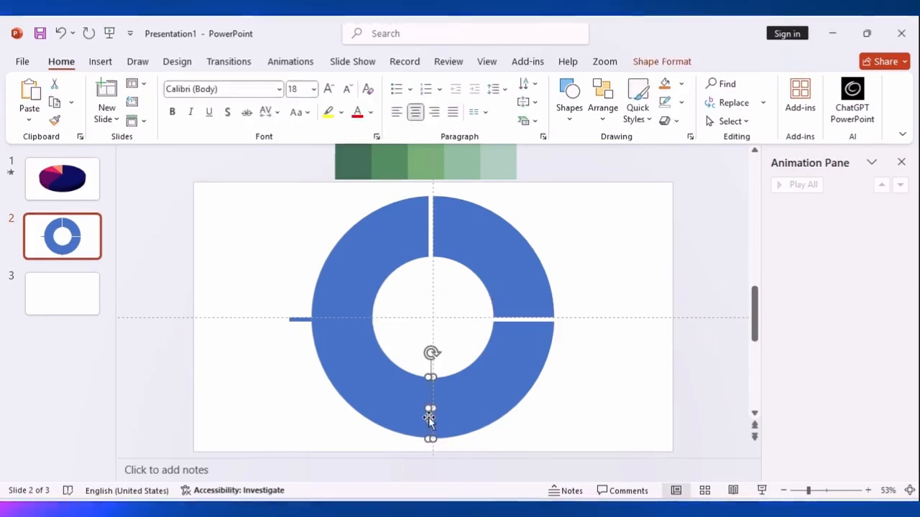
key("Delete")
left_click(302, 320)
key("Delete")
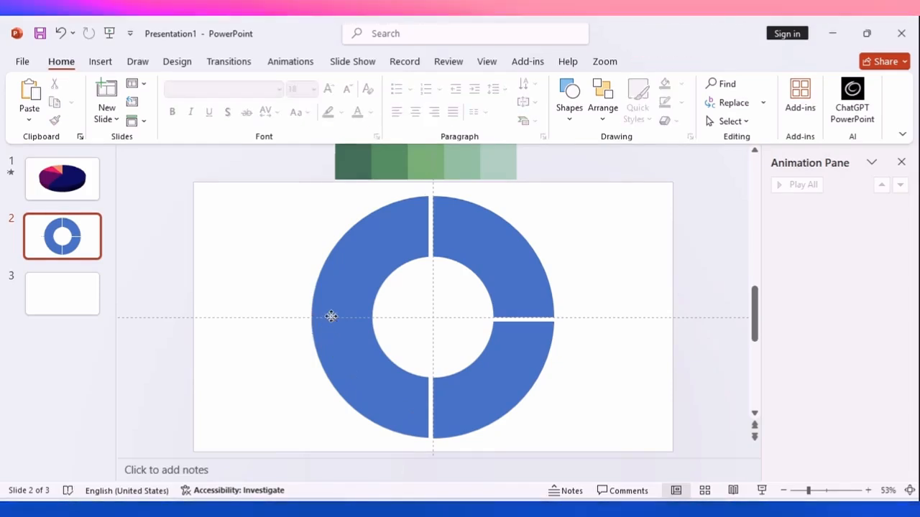
left_click(324, 322)
left_click(338, 322)
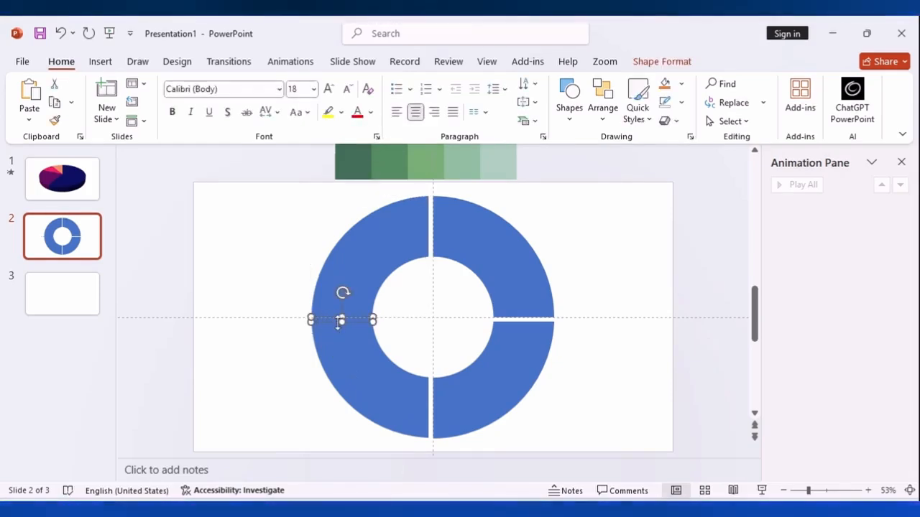
key("Delete")
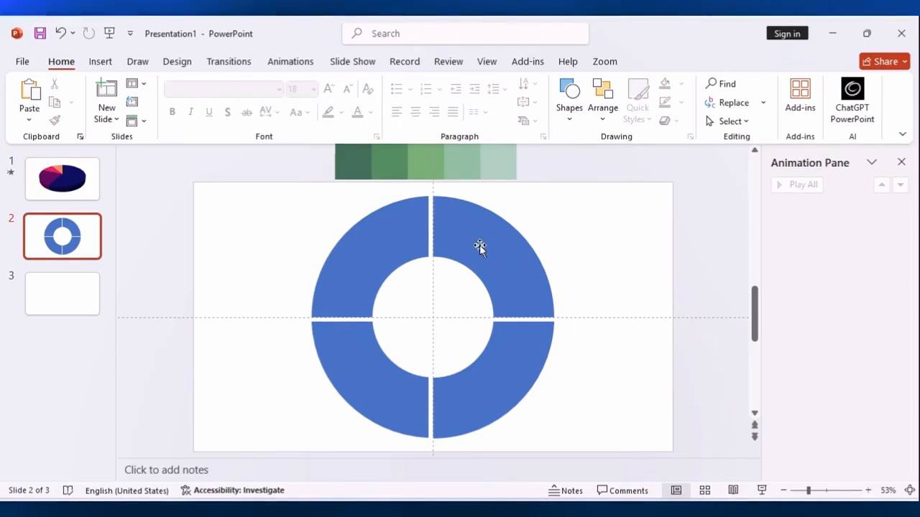
Fill the lower-right ring quarter with the darkest green sampled from the palette strip above the slide using the Eyedropper
left_click(507, 251)
left_click(630, 279)
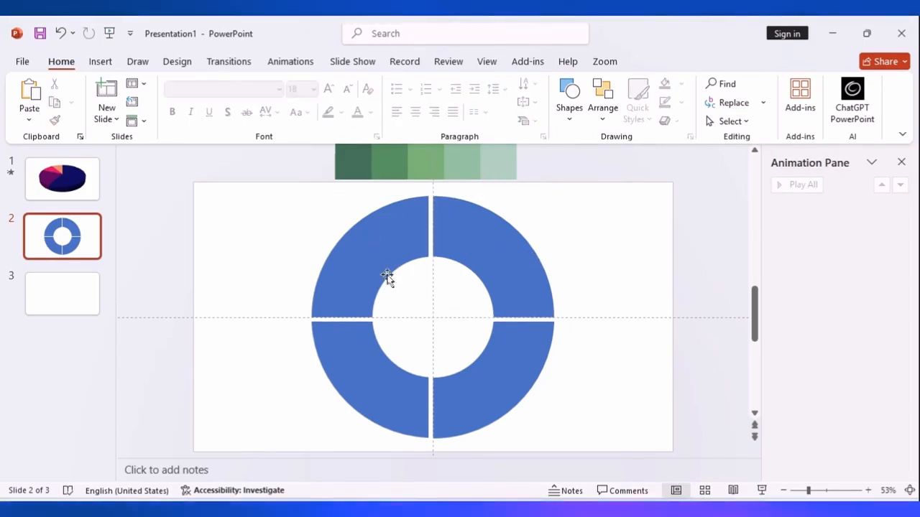
left_click(523, 366)
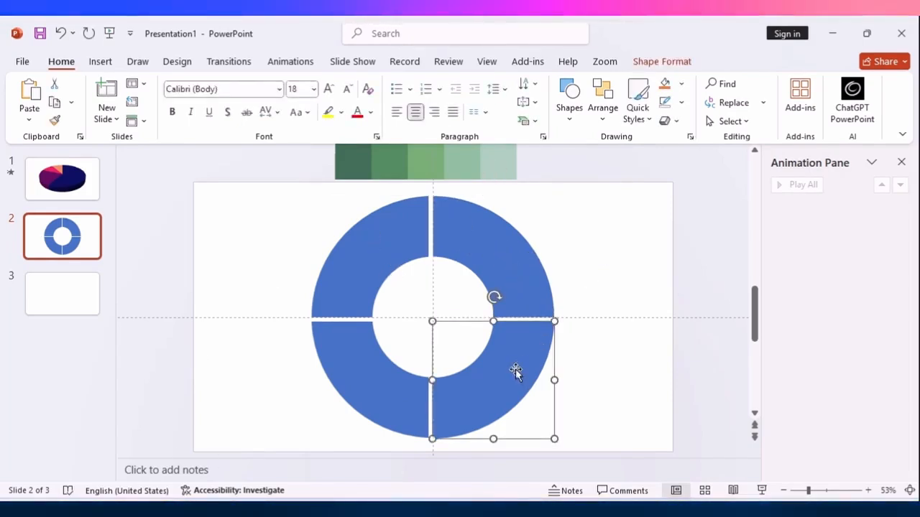
left_click(661, 61)
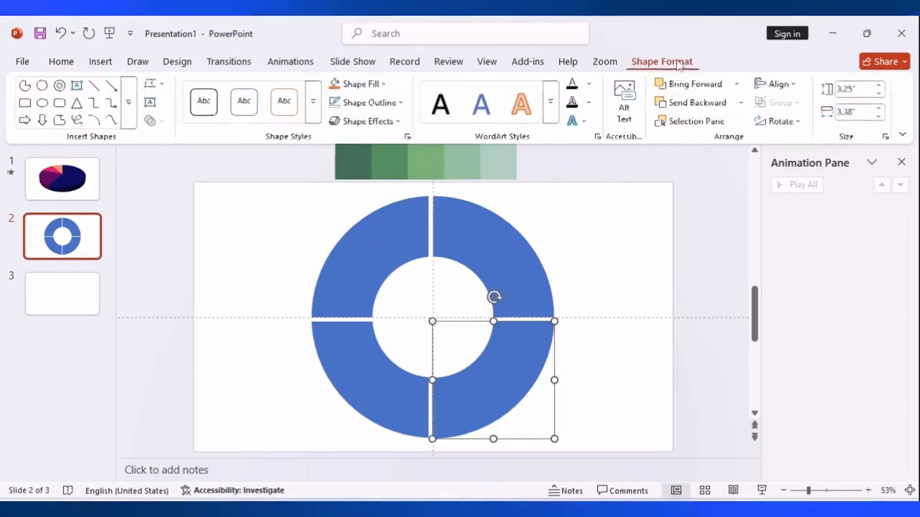
left_click(407, 137)
left_click(853, 388)
left_click(761, 359)
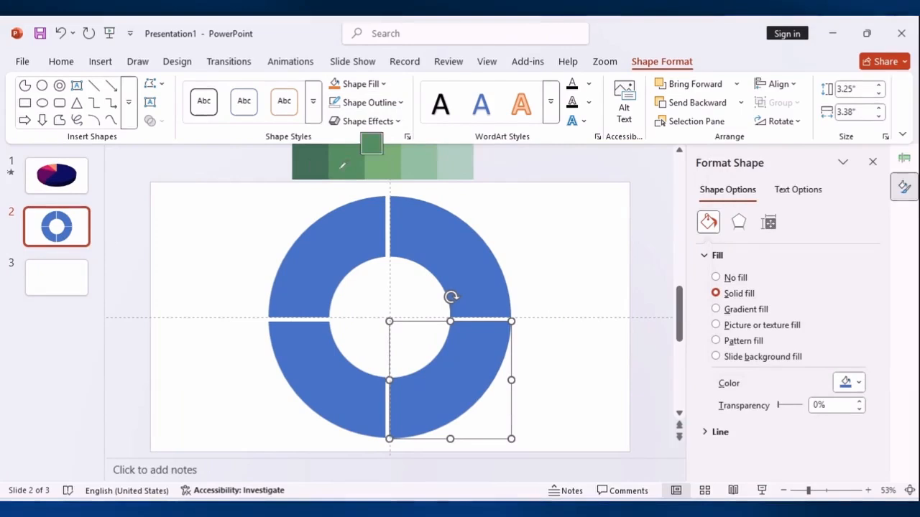
left_click(314, 161)
Fill the lower-left quarter with the palette's second green and the upper-left quarter with its third green using the Eyedropper
left_click(346, 386)
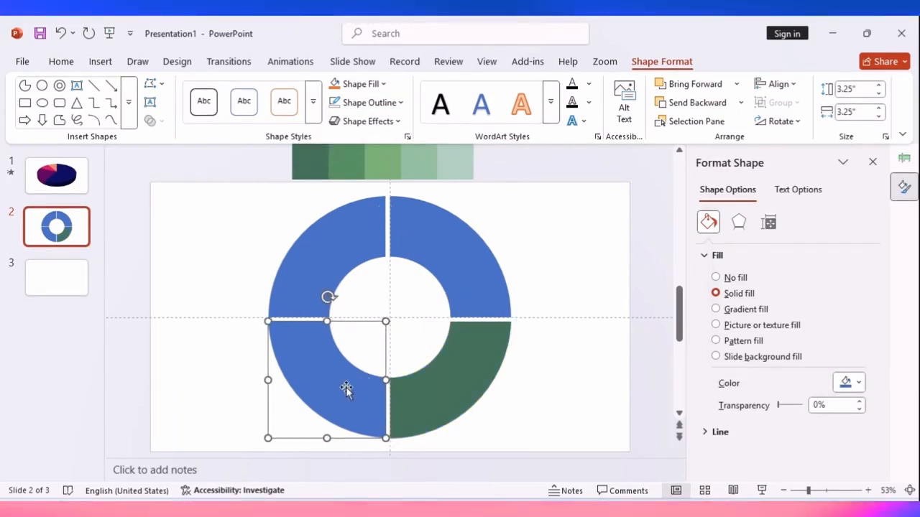
left_click(857, 382)
left_click(752, 364)
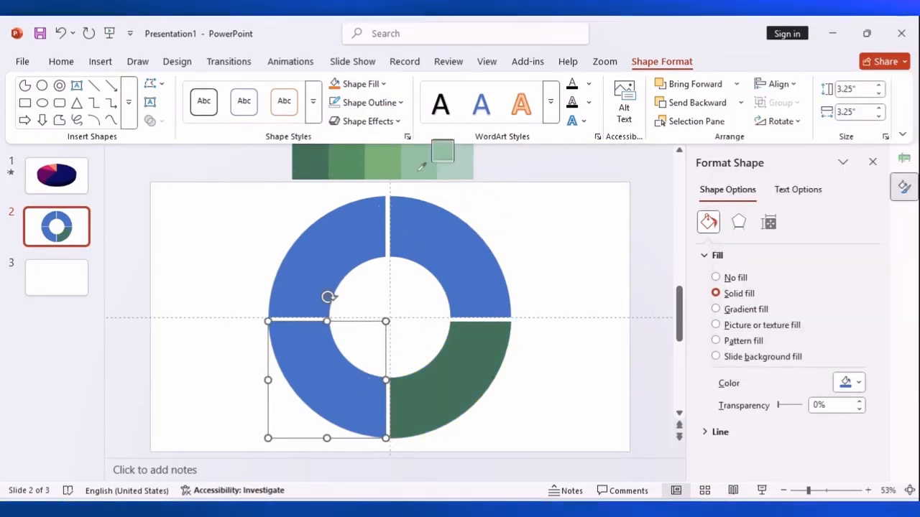
left_click(349, 159)
left_click(348, 245)
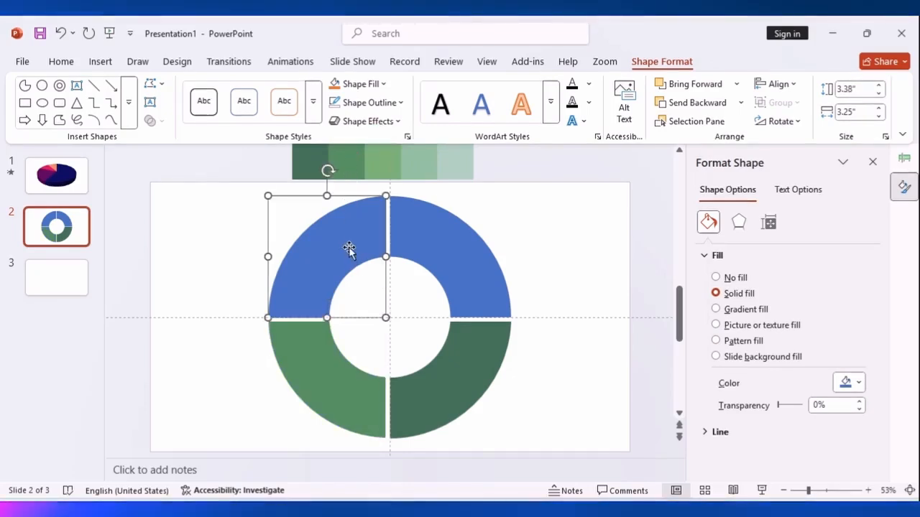
left_click(857, 382)
left_click(751, 363)
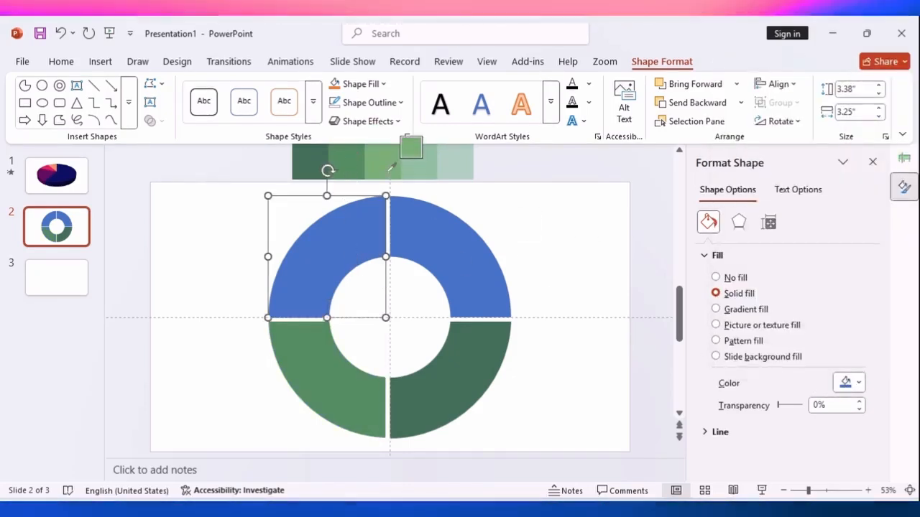
left_click(392, 172)
Fill the upper-right quarter with the palette's fourth, pale green using the Eyedropper and preview the slide full screen
left_click(446, 249)
left_click(857, 382)
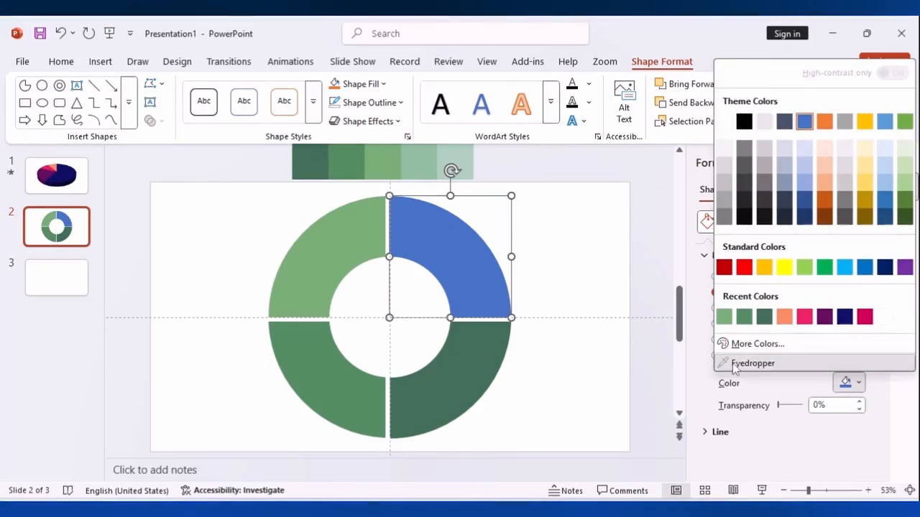
left_click(751, 363)
left_click(451, 171)
left_click(555, 260)
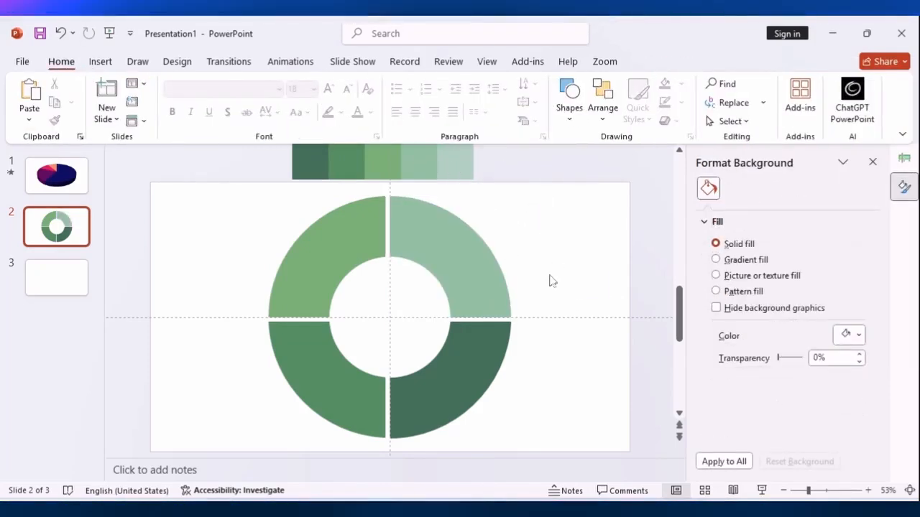
left_click(762, 491)
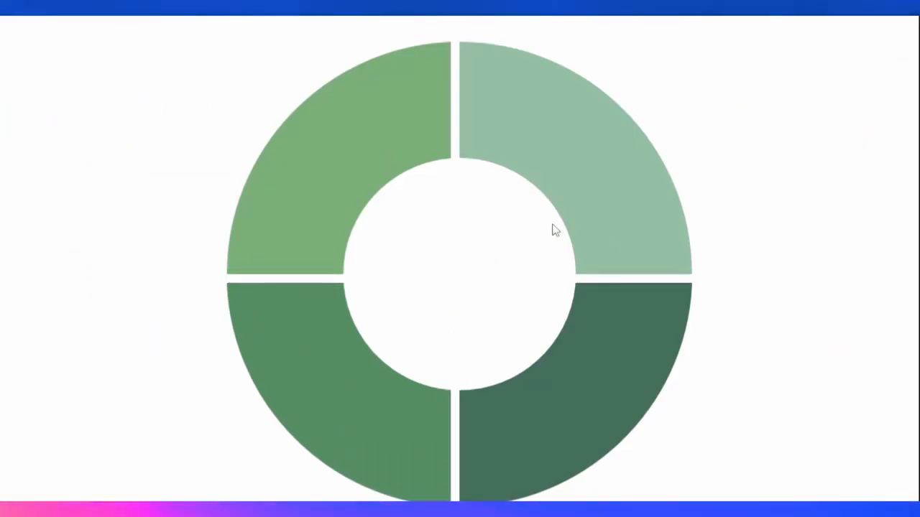
key("Escape")
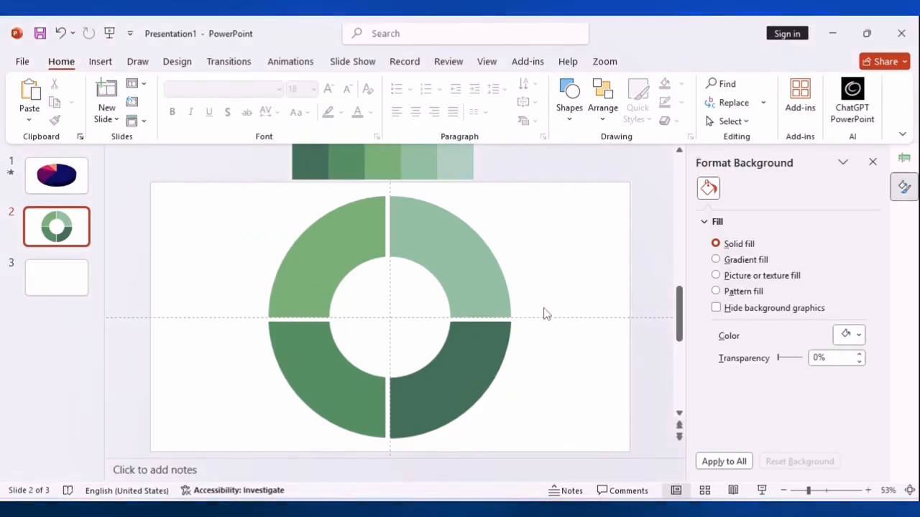
Apply a Wipe entrance animation with the From Top direction to the upper-right ring quarter, showing the Animation Pane
left_click(466, 379)
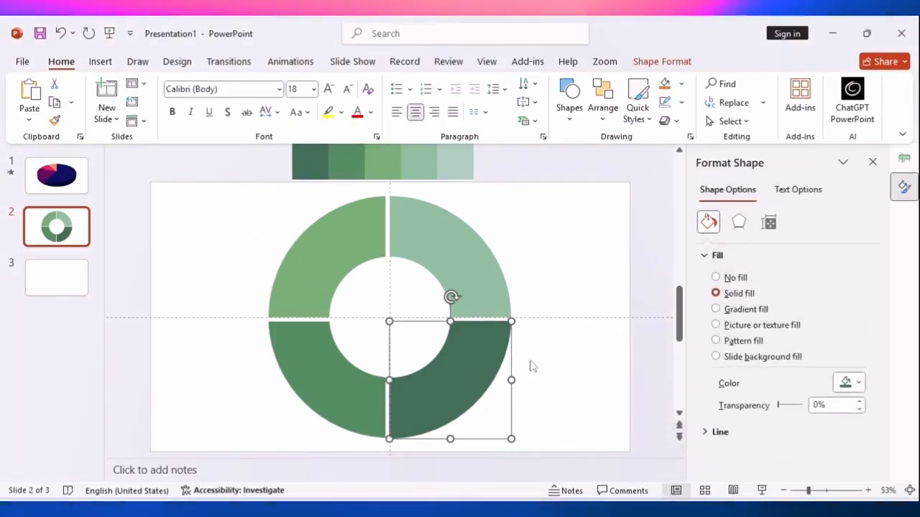
left_click(290, 62)
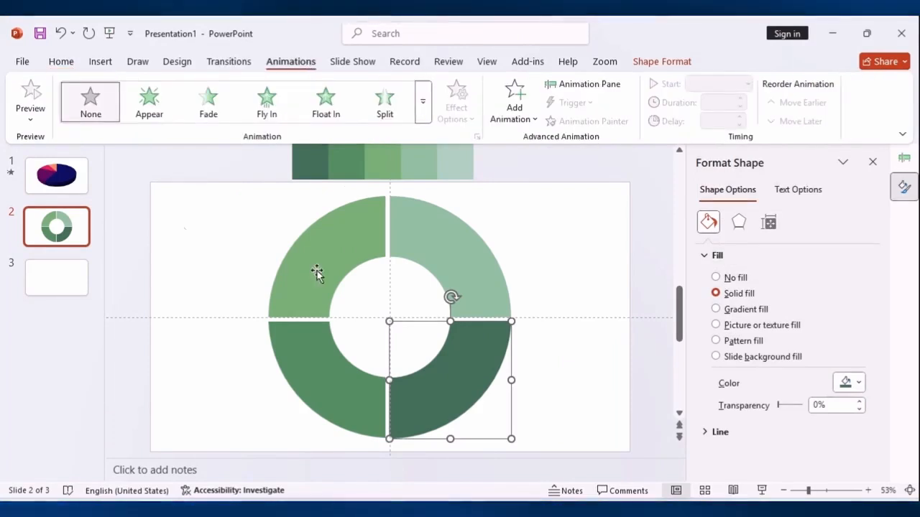
left_click(500, 376)
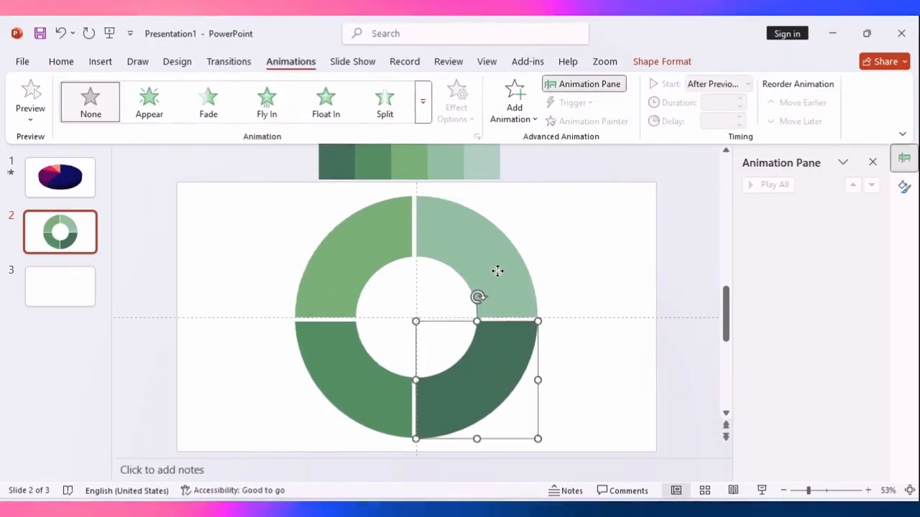
left_click(497, 271)
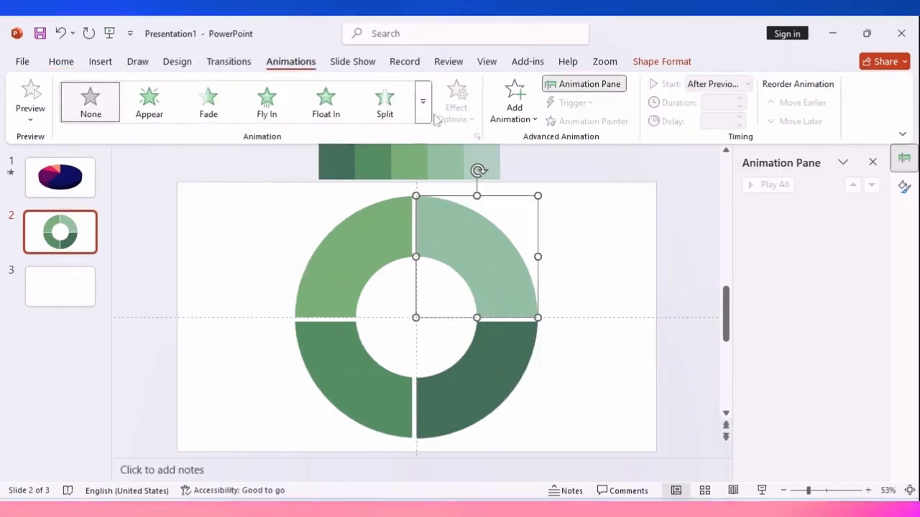
left_click(424, 104)
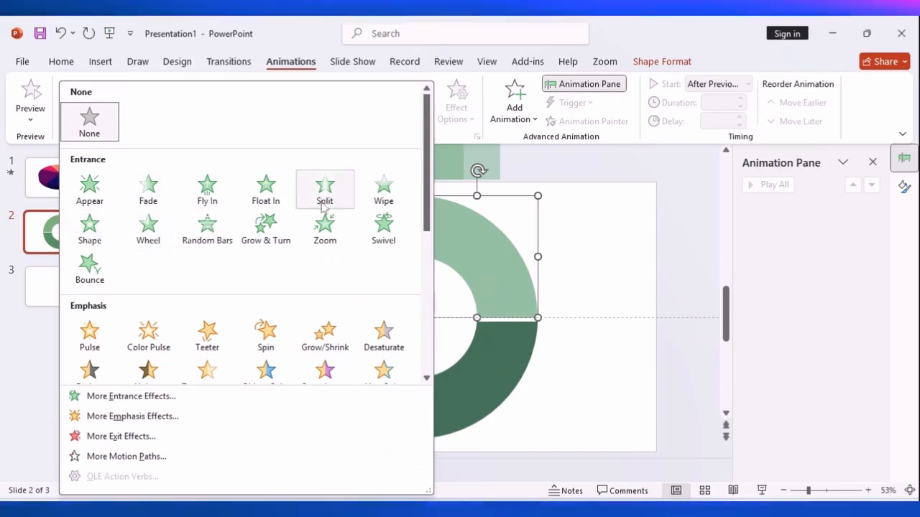
left_click(384, 202)
left_click(456, 108)
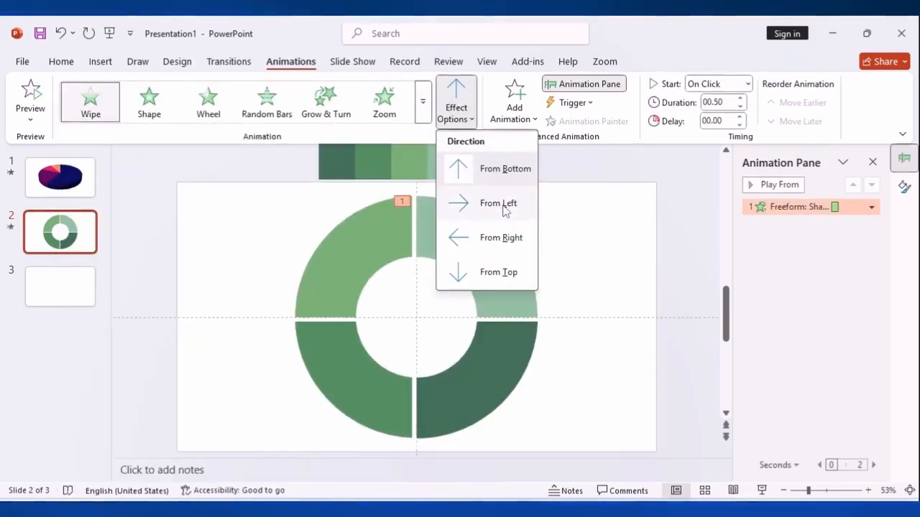
left_click(498, 273)
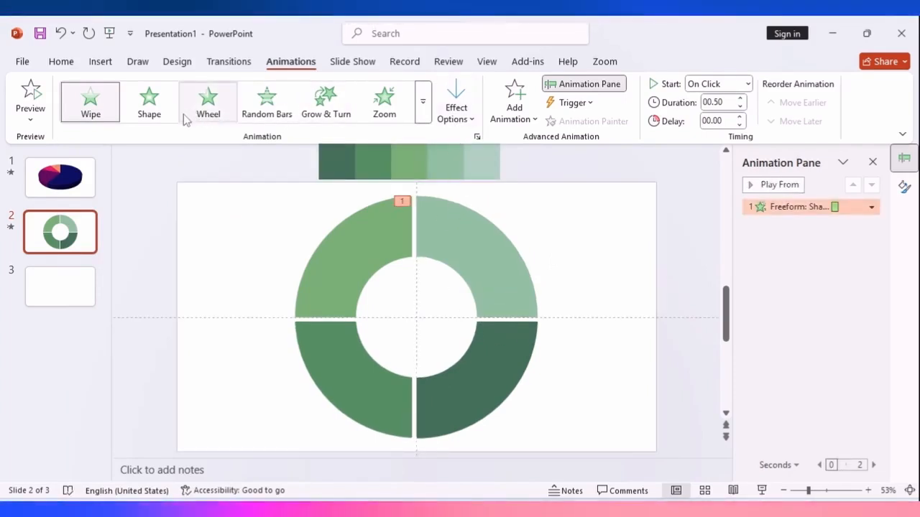
left_click(452, 234)
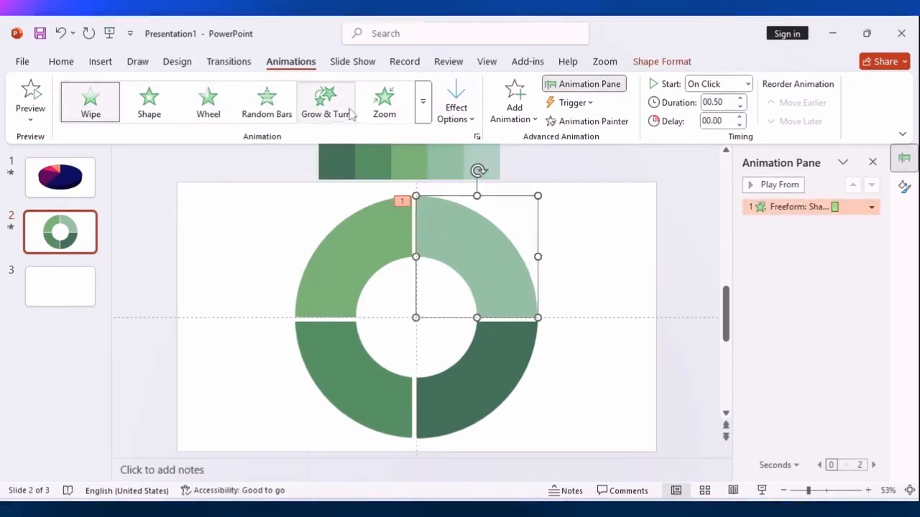
Apply a Wipe entrance animation with the From Top direction to the lower-right ring quarter
left_click(505, 349)
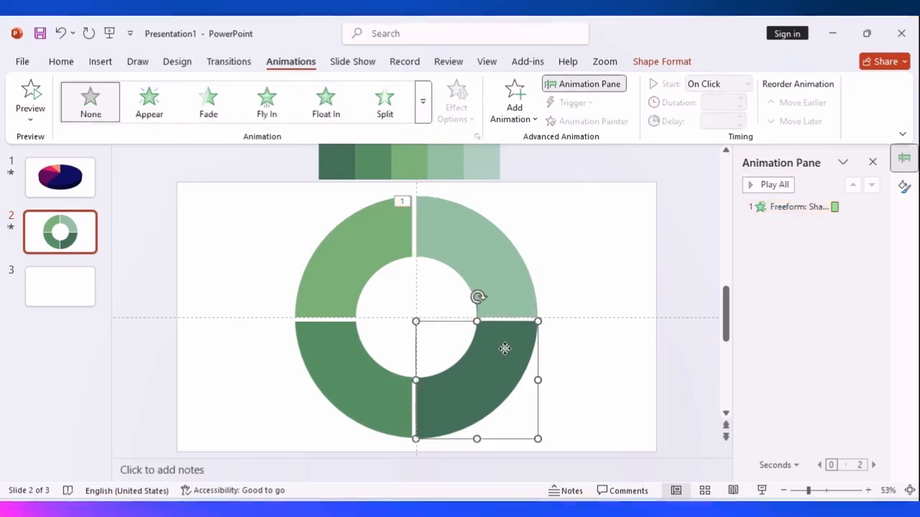
left_click(422, 106)
left_click(383, 190)
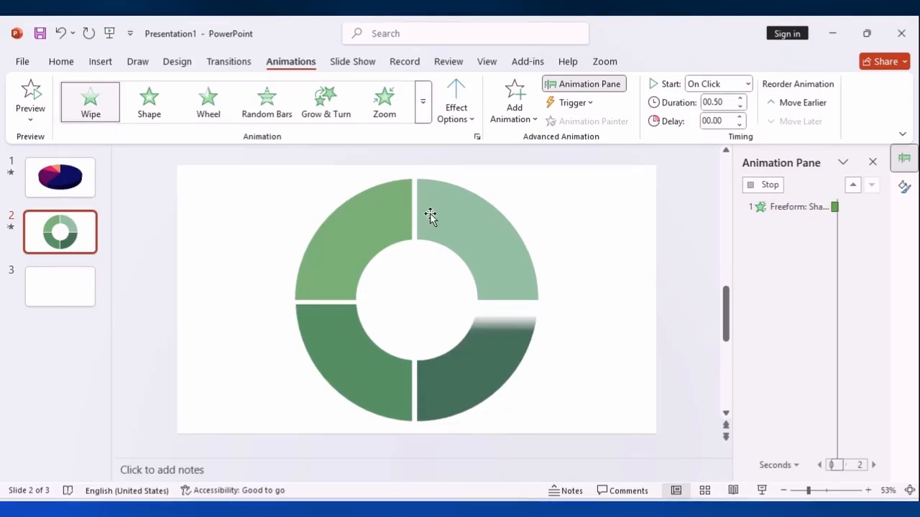
left_click(457, 111)
left_click(496, 272)
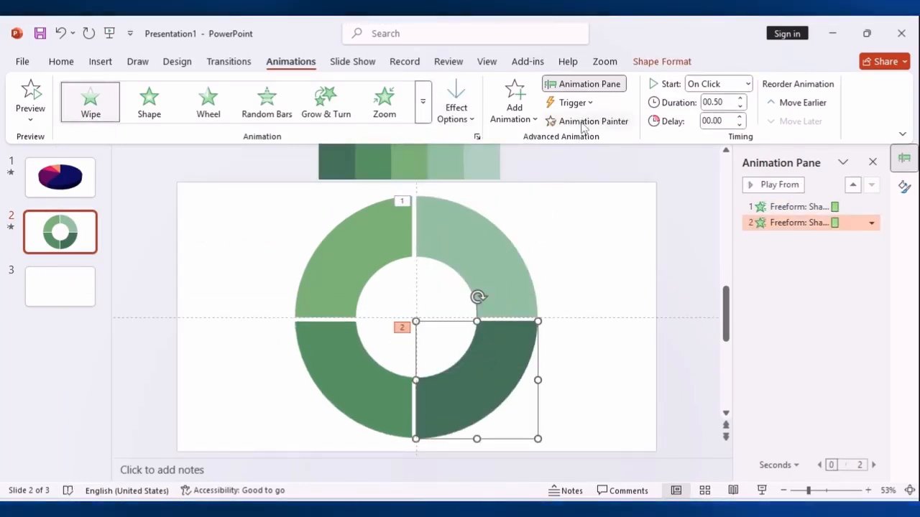
Copy the Wipe animation to the lower-left ring quarter with the Animation Painter and set its direction to From Bottom
left_click(583, 122)
left_click(363, 356)
left_click(457, 108)
left_click(498, 170)
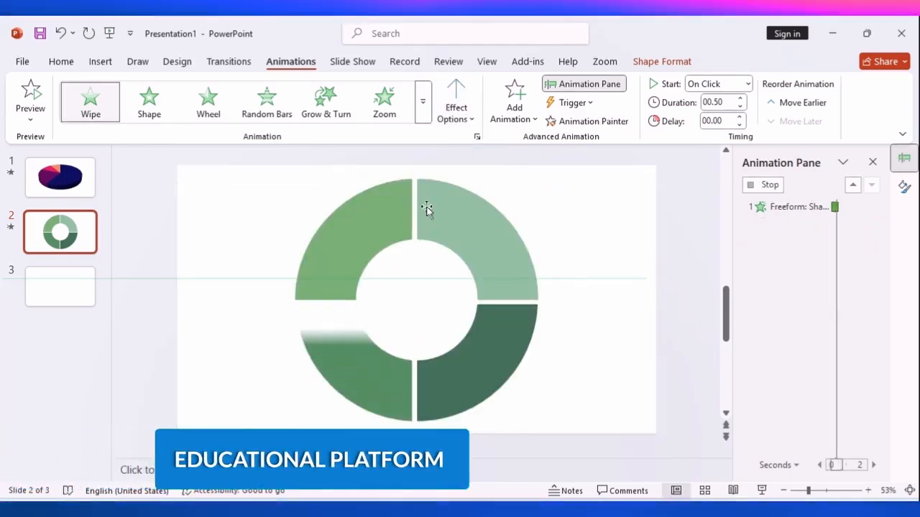
Copy the lower-left quarter's Wipe animation to the upper-left ring quarter with the Animation Painter and set its direction to From Left
left_click(338, 243)
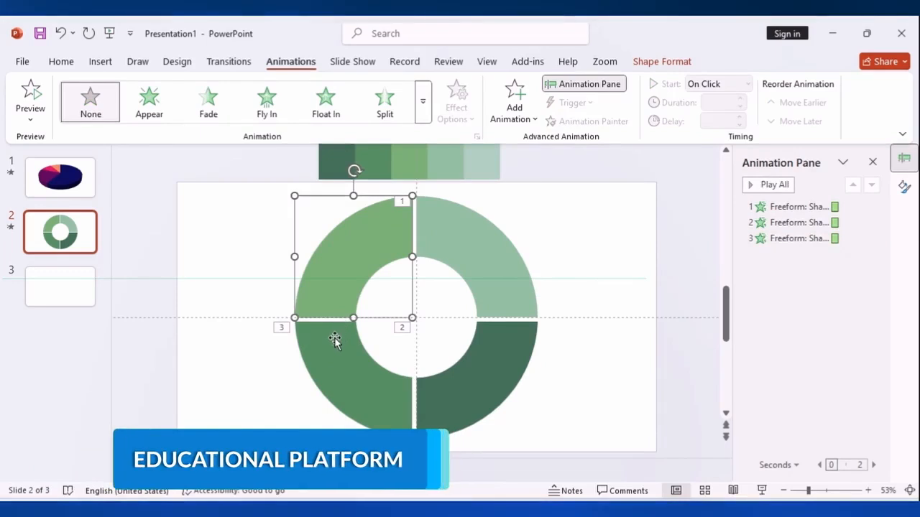
left_click(338, 338)
left_click(585, 123)
left_click(369, 237)
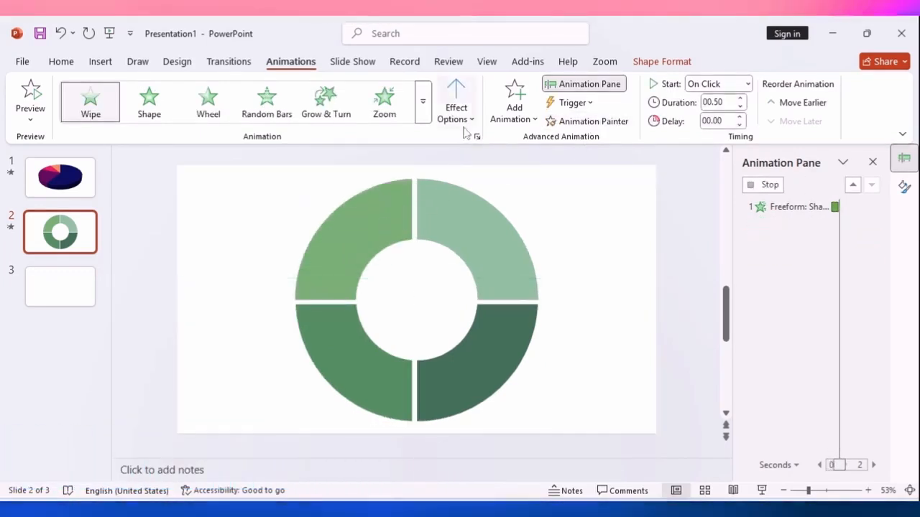
left_click(456, 108)
left_click(478, 203)
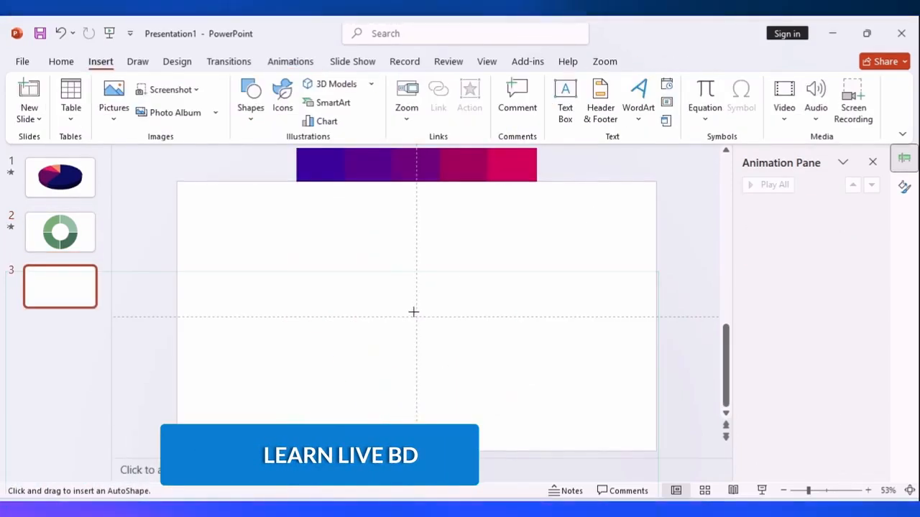
On slide 3, fill the copied pie quarter with the palette's fourth, magenta colour using the Eyedropper and align it over the original
left_click_drag(413, 312, 496, 436)
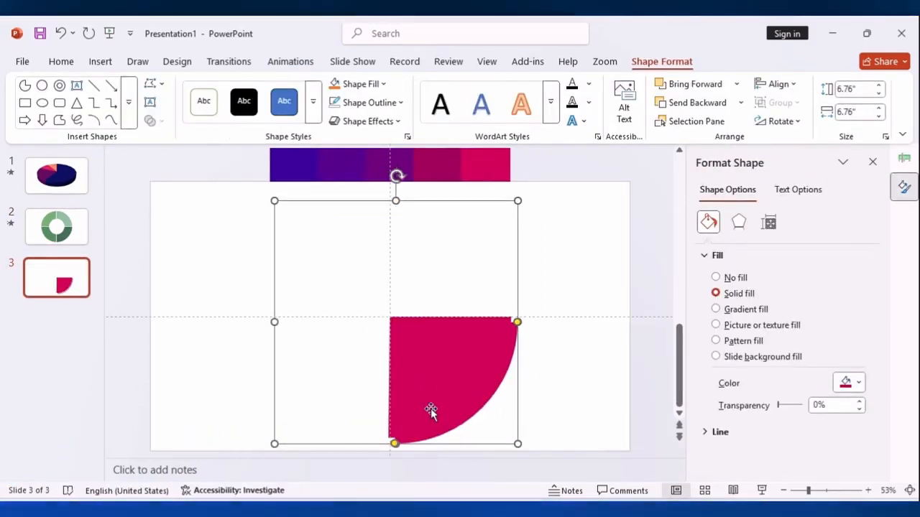
left_click(848, 382)
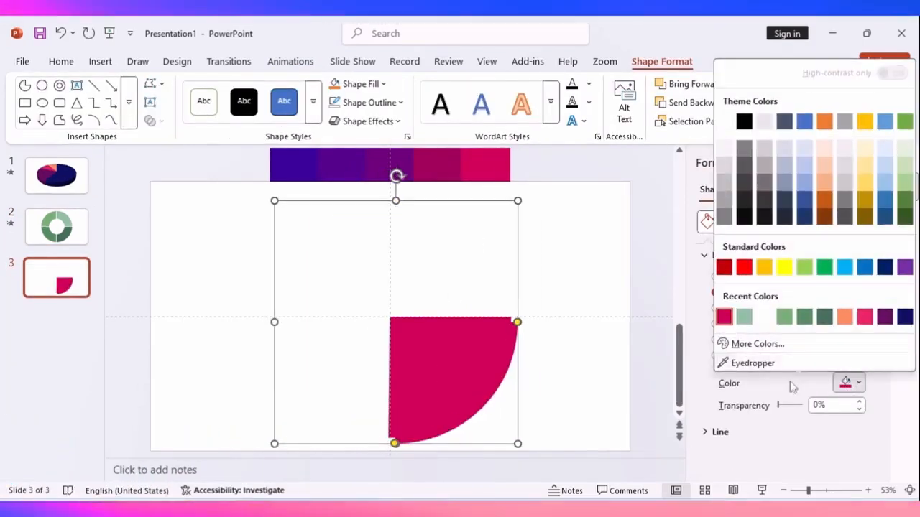
left_click(760, 362)
left_click(442, 162)
left_click_drag(462, 376, 450, 375)
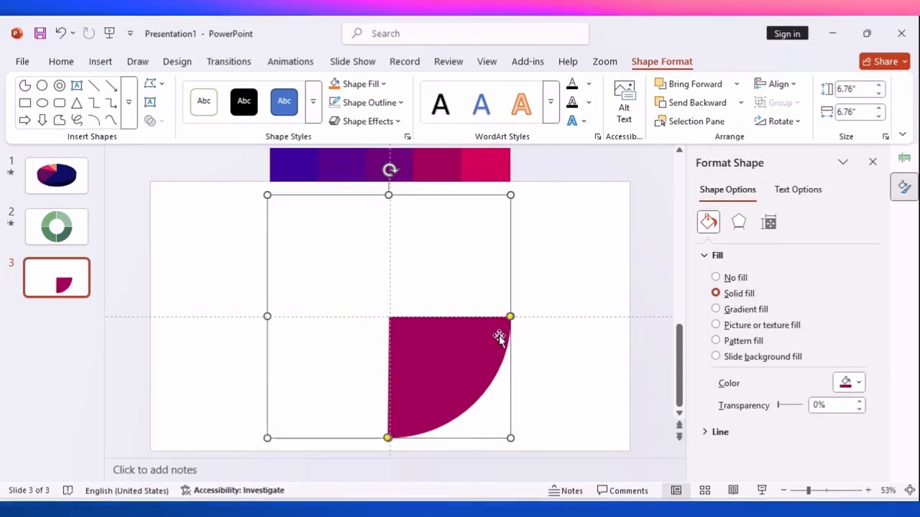
Reshape the magenta copy into the lower-left quarter of the pie and align its edges with the centre guides
left_click_drag(510, 317, 460, 393)
left_click_drag(411, 421, 295, 327)
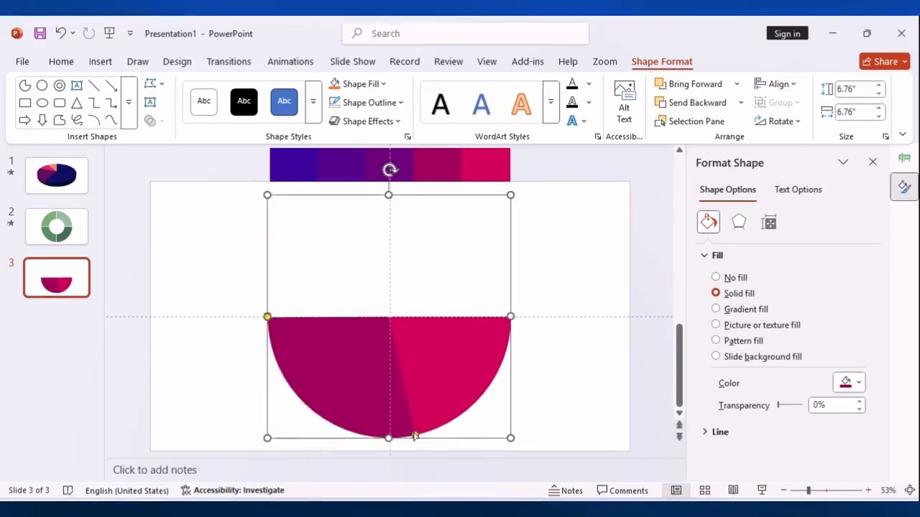
left_click_drag(413, 436, 388, 437)
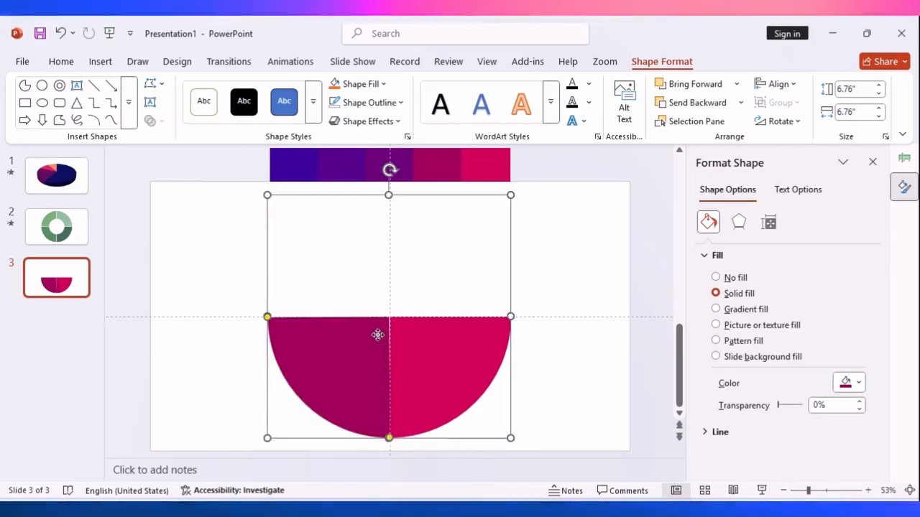
left_click_drag(341, 337, 344, 337)
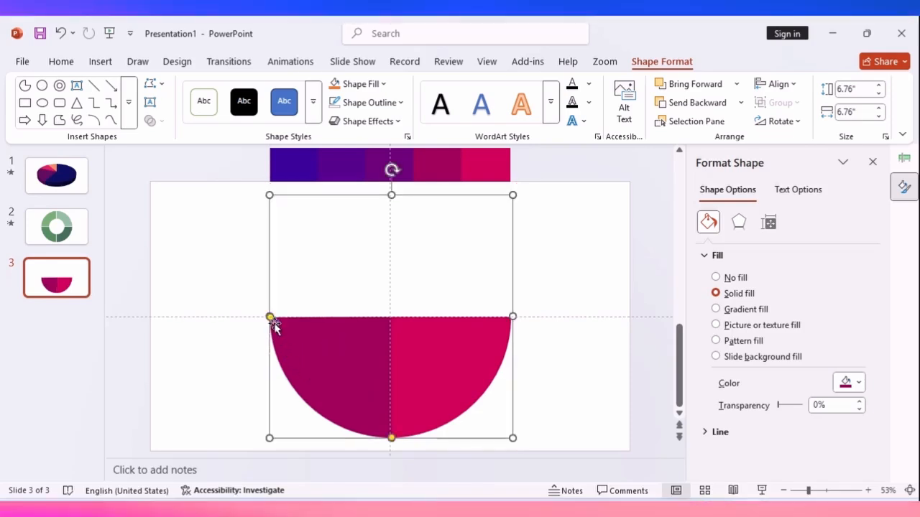
Paste a further pie slice copy and fill it with the palette's first, deep blue colour using the Eyedropper
key("ctrl+v")
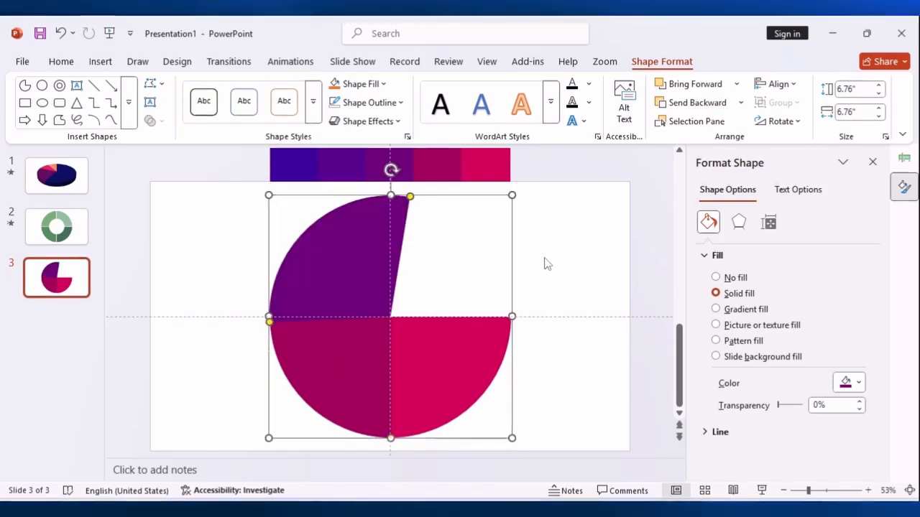
left_click(855, 382)
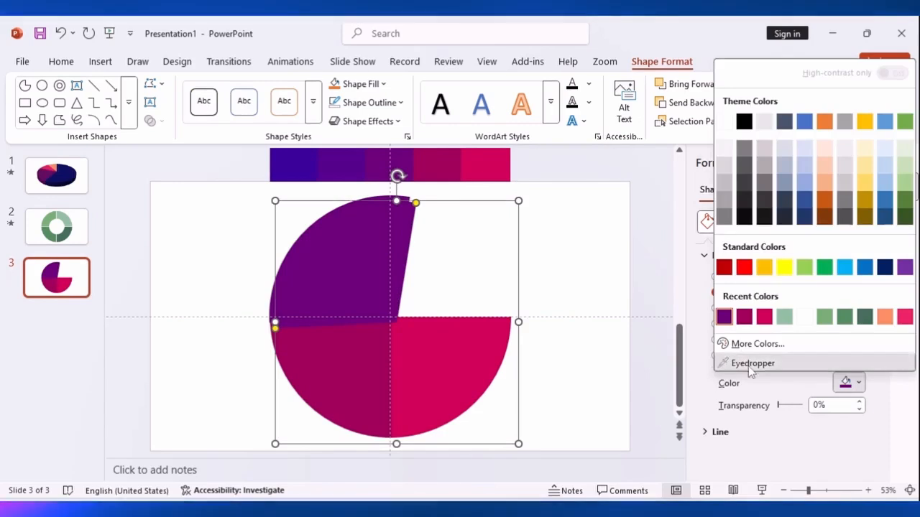
left_click(753, 364)
left_click(302, 159)
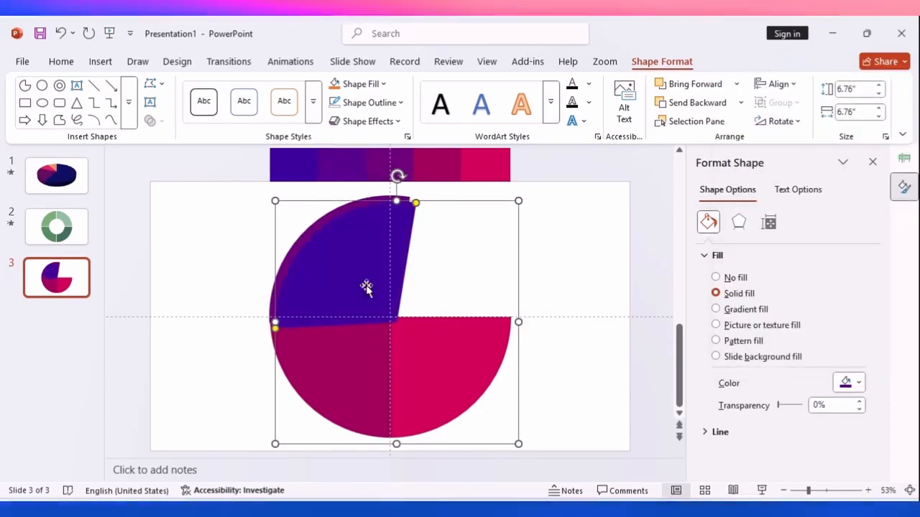
Reshape the deep blue copy into the upper-right pie slice and align it with the other slices to complete the circle
left_click_drag(341, 290, 337, 287)
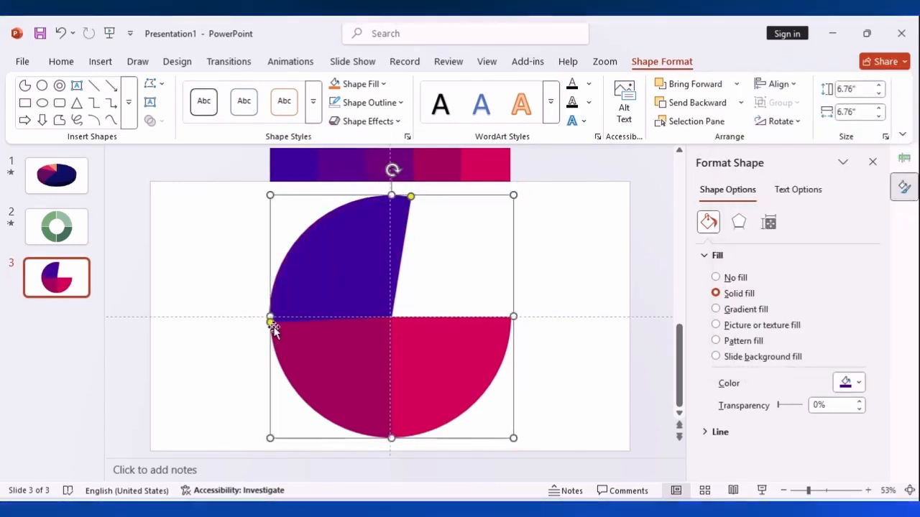
left_click_drag(271, 322, 510, 318)
left_click_drag(371, 198, 407, 198)
left_click(417, 289)
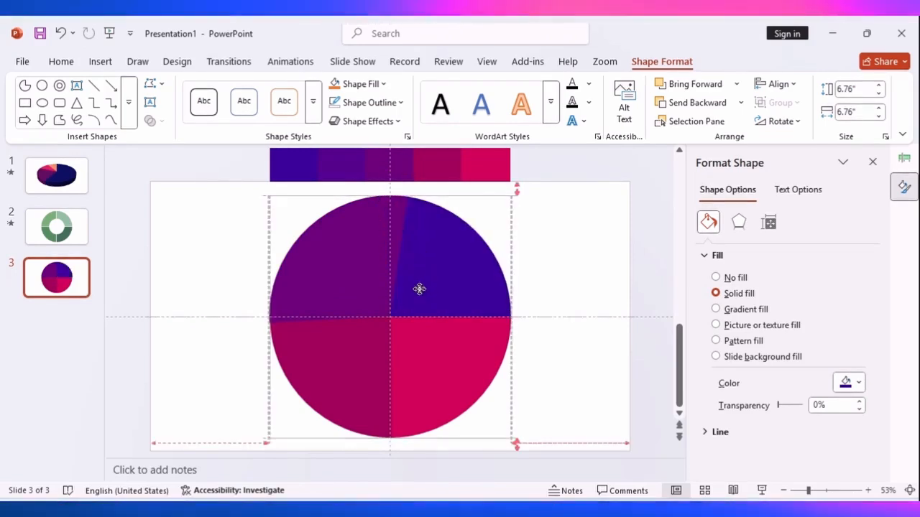
left_click(528, 300)
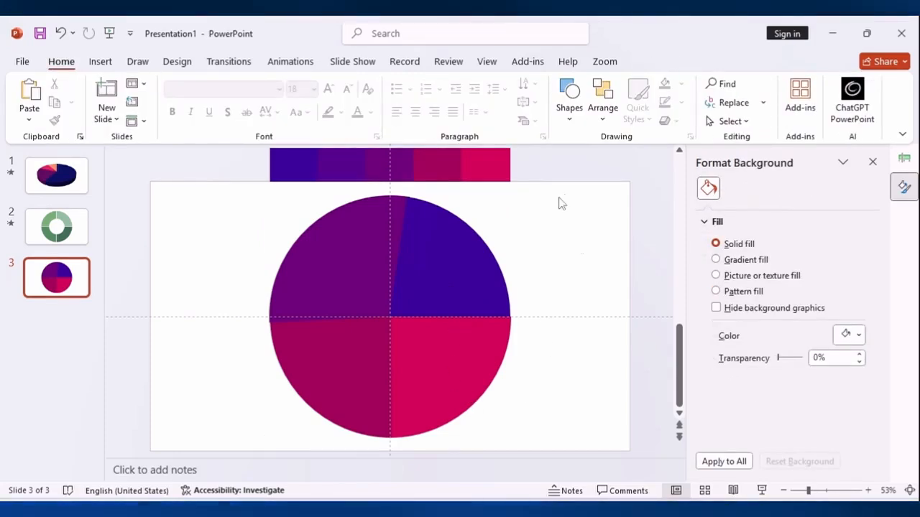
Give the lower-right pink slice the first 3-D top bevel preset and the first second-row preset as bottom bevel
left_click(453, 368)
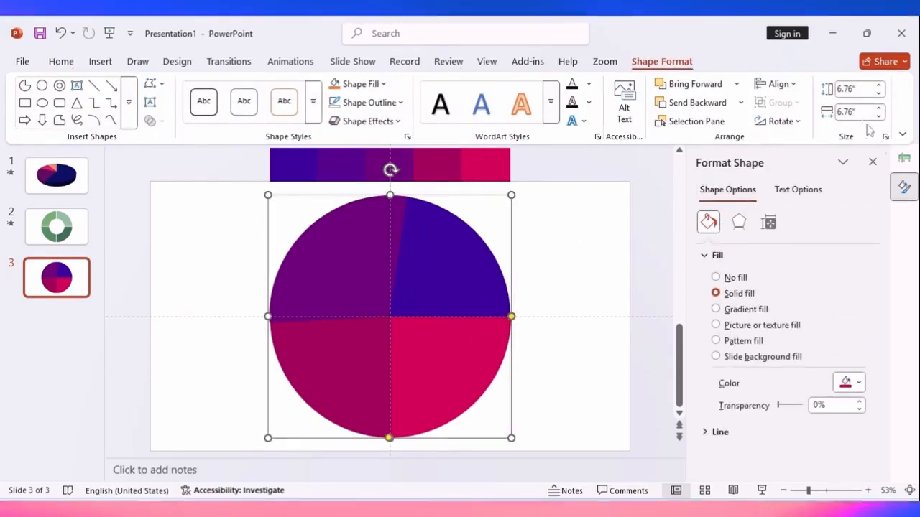
left_click(872, 162)
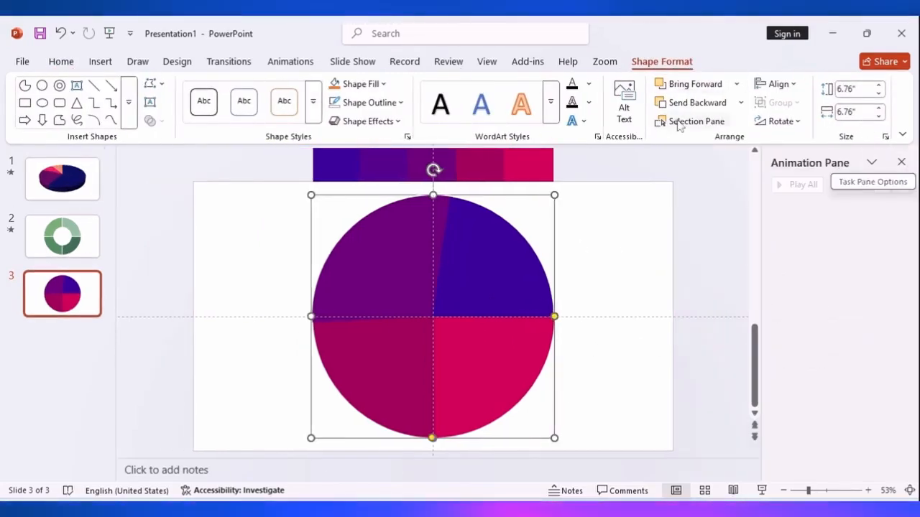
left_click(407, 136)
left_click(705, 254)
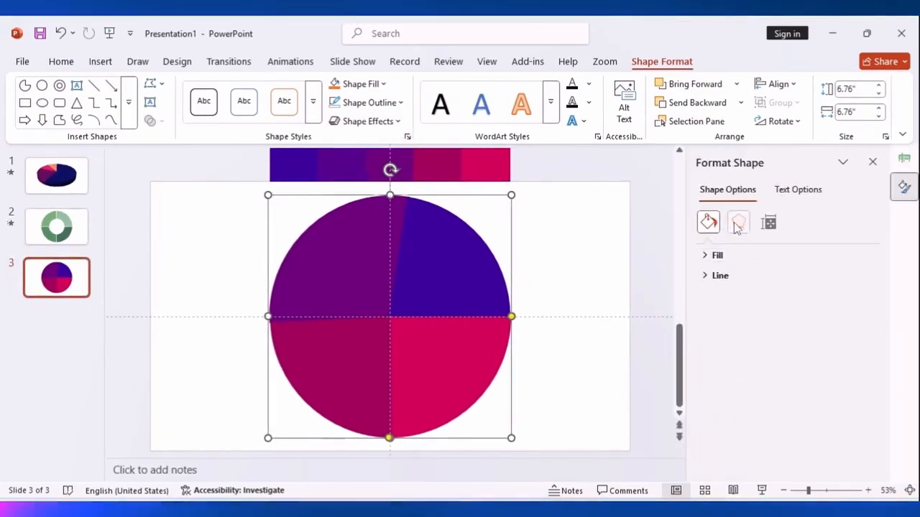
left_click(738, 224)
left_click(740, 377)
left_click(743, 260)
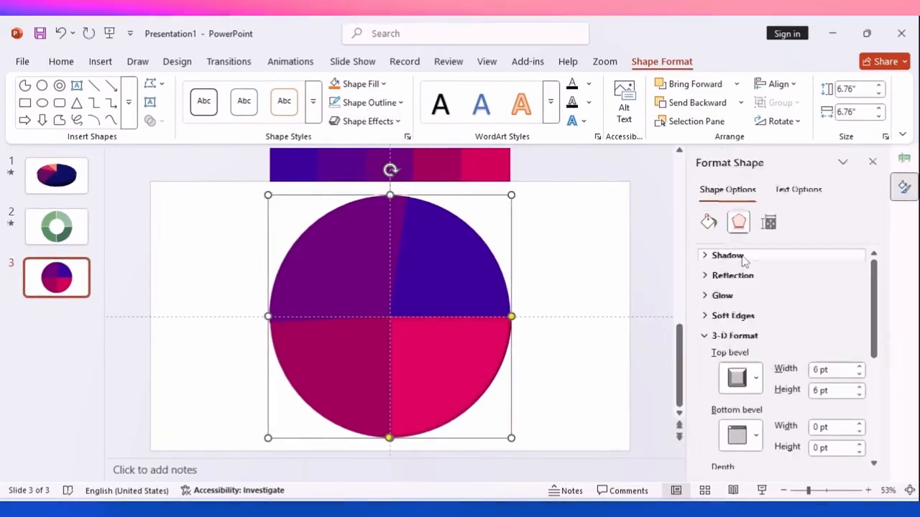
left_click(744, 437)
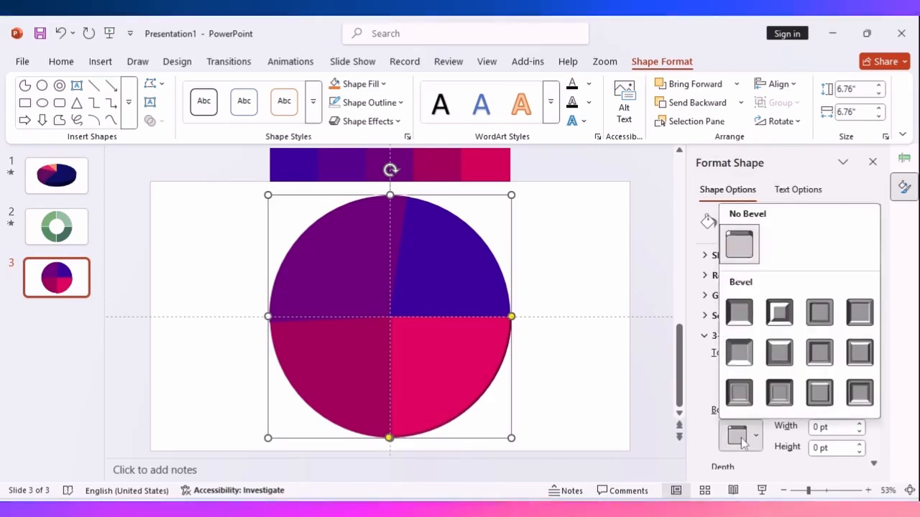
left_click(739, 349)
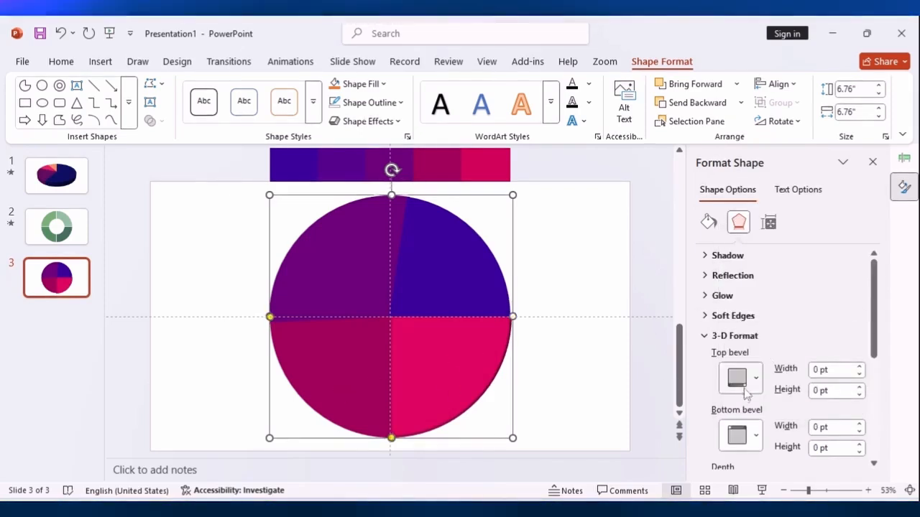
Apply the same top and bottom bevel presets to the lower-left magenta slice
left_click(743, 388)
left_click(743, 255)
left_click(745, 436)
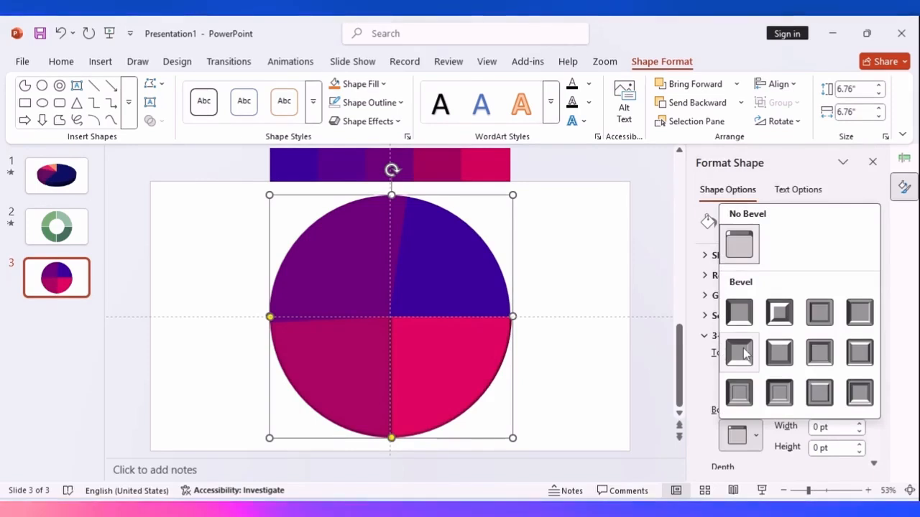
left_click(740, 352)
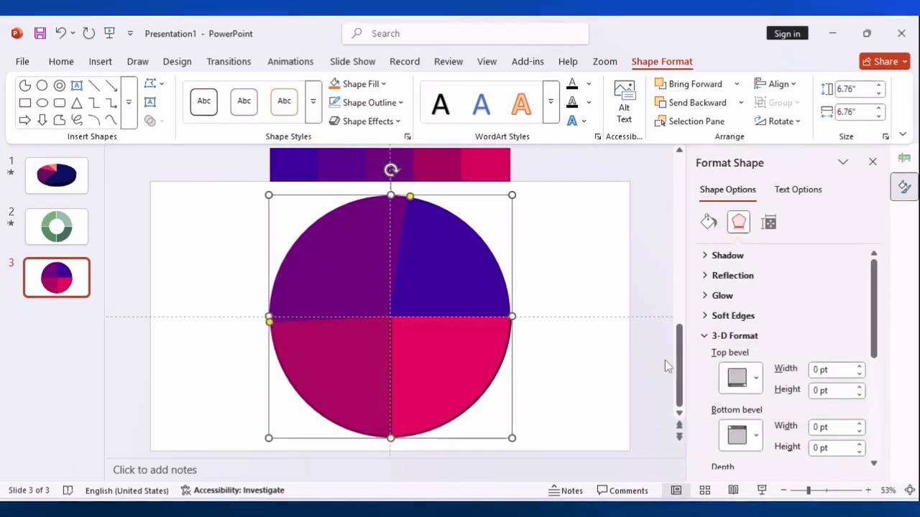
Apply the first 3-D top bevel preset to the upper-left purple slice and choose its bottom bevel
left_click(755, 383)
left_click(740, 255)
left_click(754, 436)
left_click(753, 255)
Apply the first 3-D top bevel preset to the upper-right blue slice and set its bottom bevel to No Bevel
left_click(752, 383)
left_click(739, 255)
left_click(751, 437)
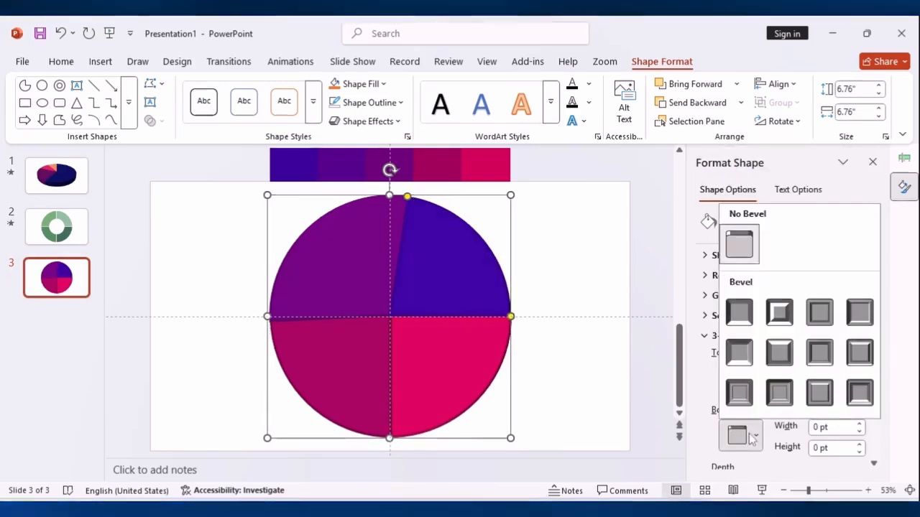
left_click(740, 242)
left_click(542, 343)
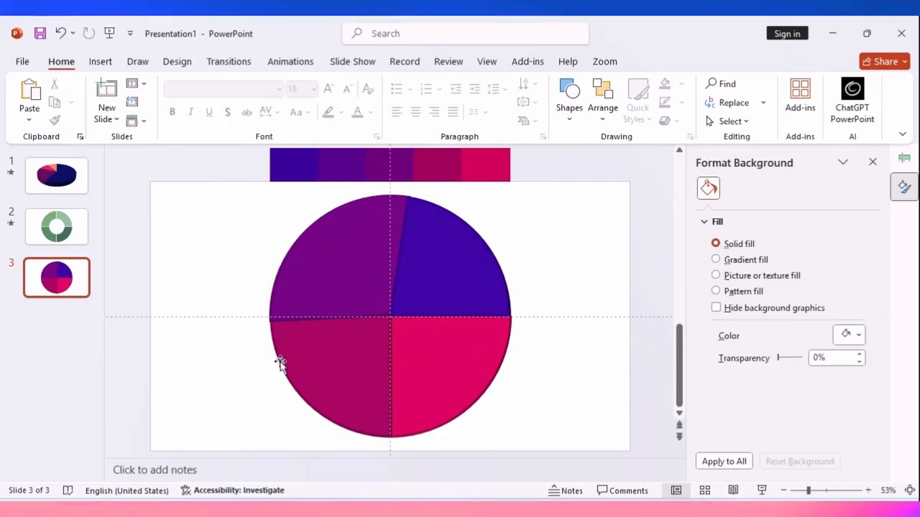
Nudge the upper-left purple slice to line it up with the neighbouring slices of the pie
left_click(300, 287)
left_click_drag(300, 283, 302, 281)
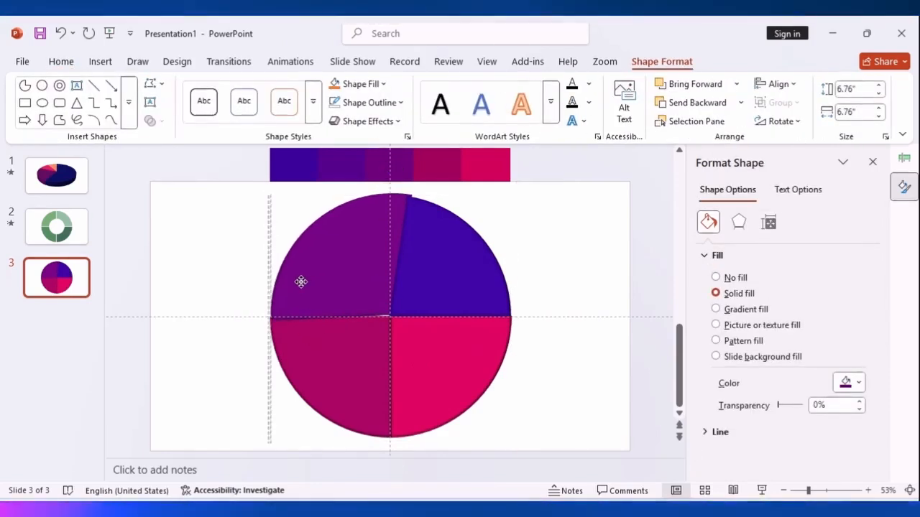
left_click(542, 283)
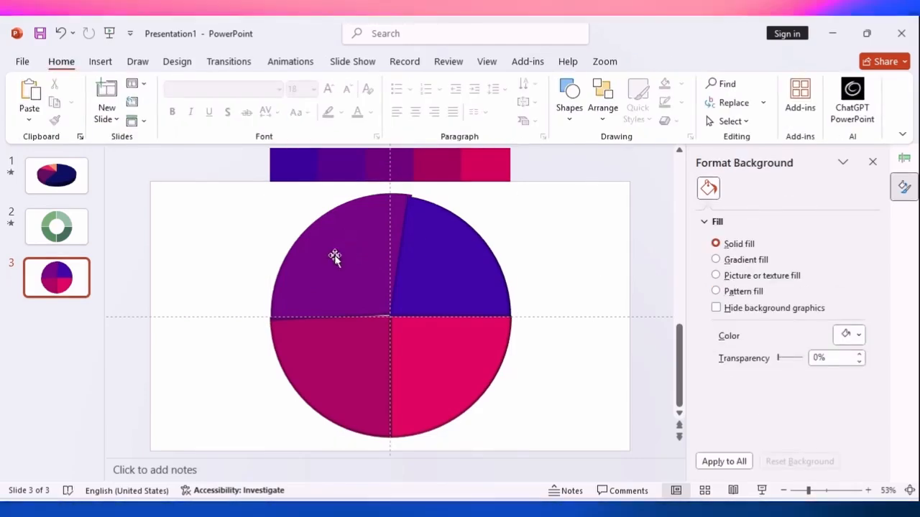
mouse_move(325, 276)
left_mouse_down()
mouse_move(321, 269)
mouse_move(323, 278)
left_mouse_up()
left_click(627, 284)
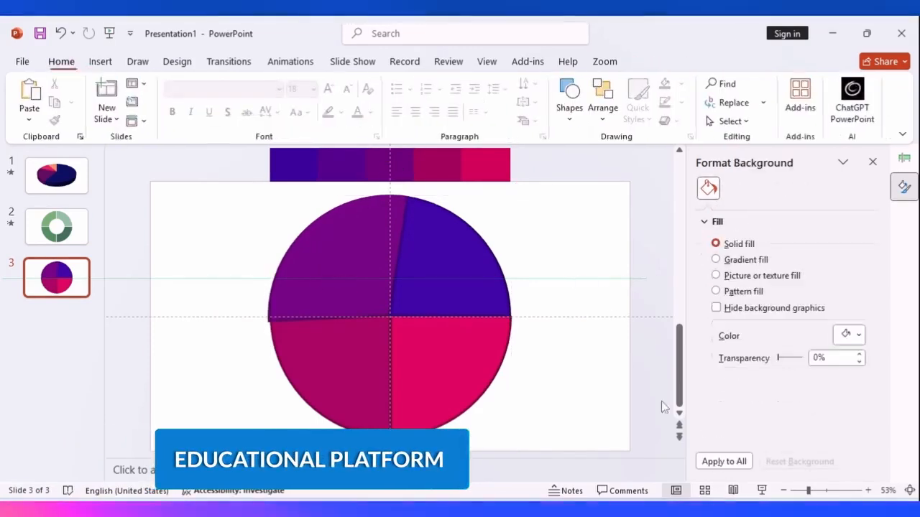
Preview slide 3 full screen, return to editing and select the lower-right pink slice
left_click(759, 491)
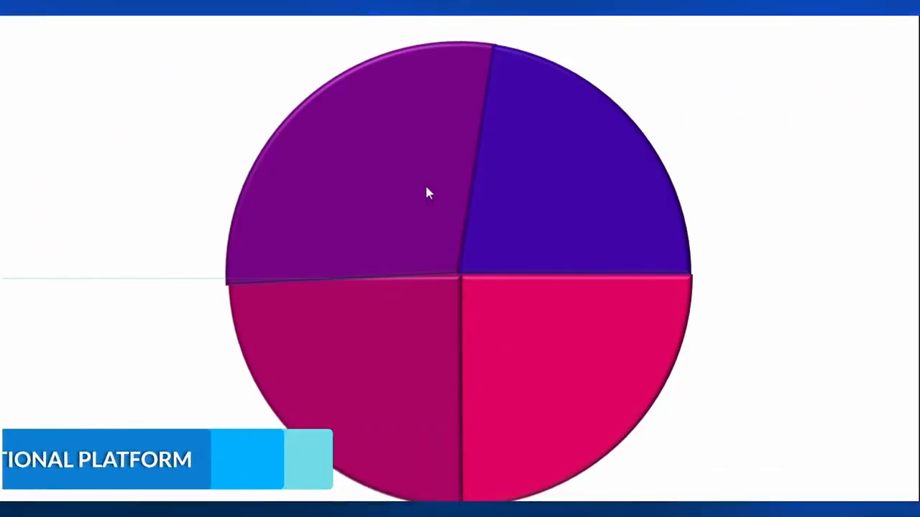
key("Escape")
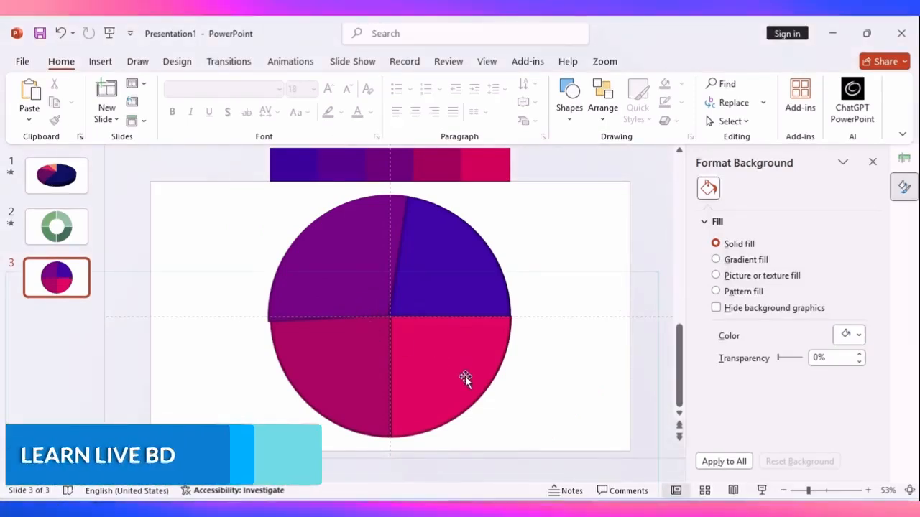
left_click(443, 377)
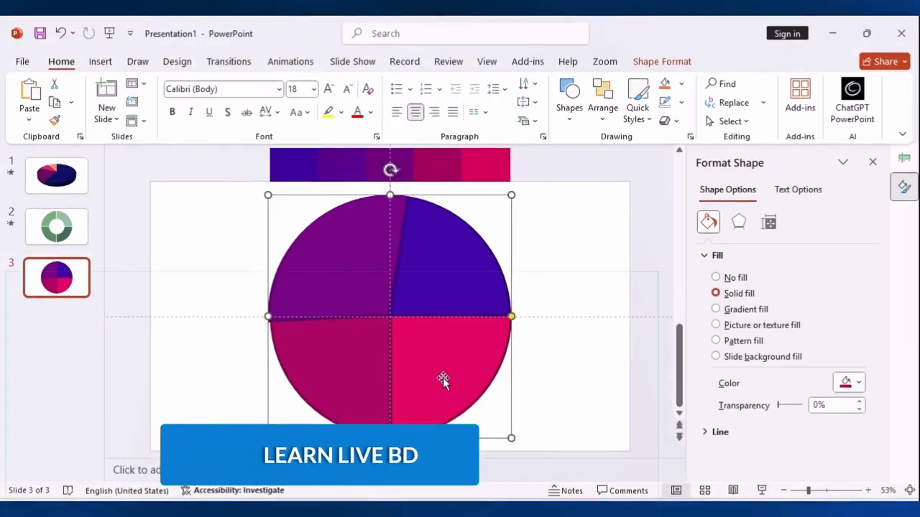
Animate the lower-right pink slice with the Fly In entrance and set its direction to From Bottom-Right
left_click(274, 63)
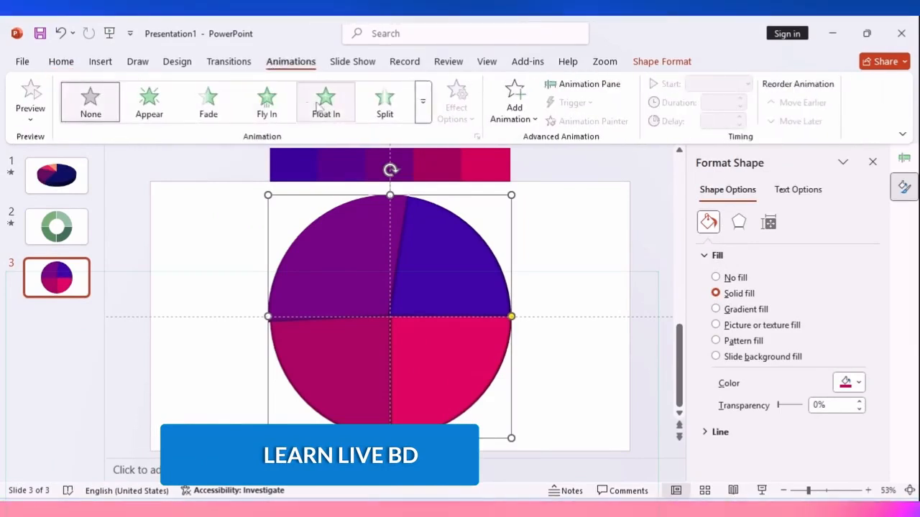
left_click(267, 107)
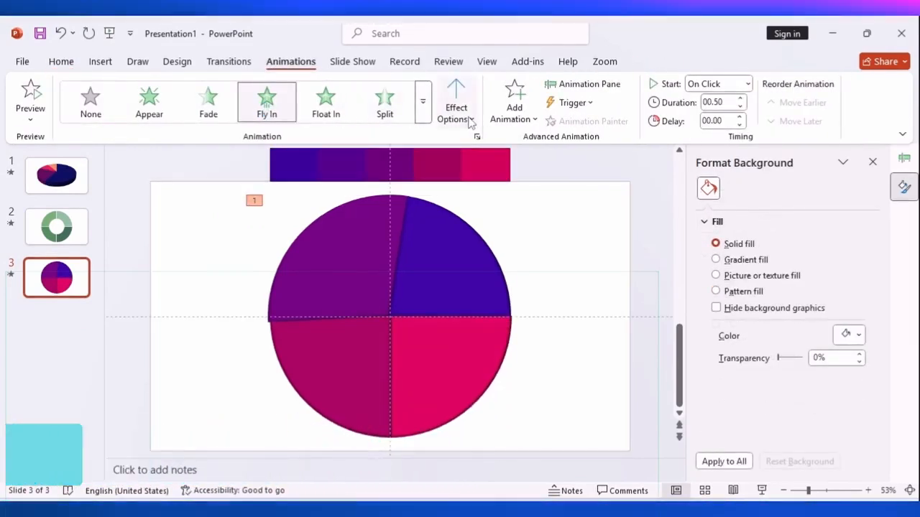
left_click(473, 119)
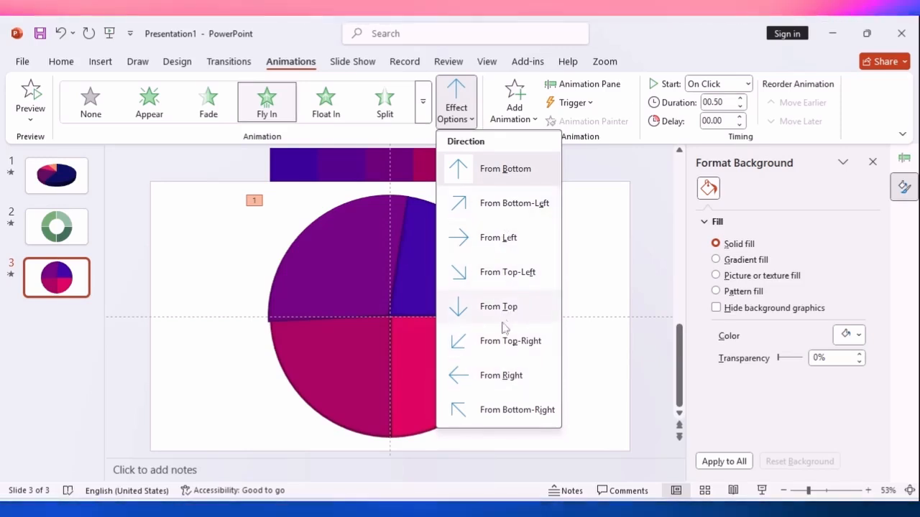
left_click(501, 410)
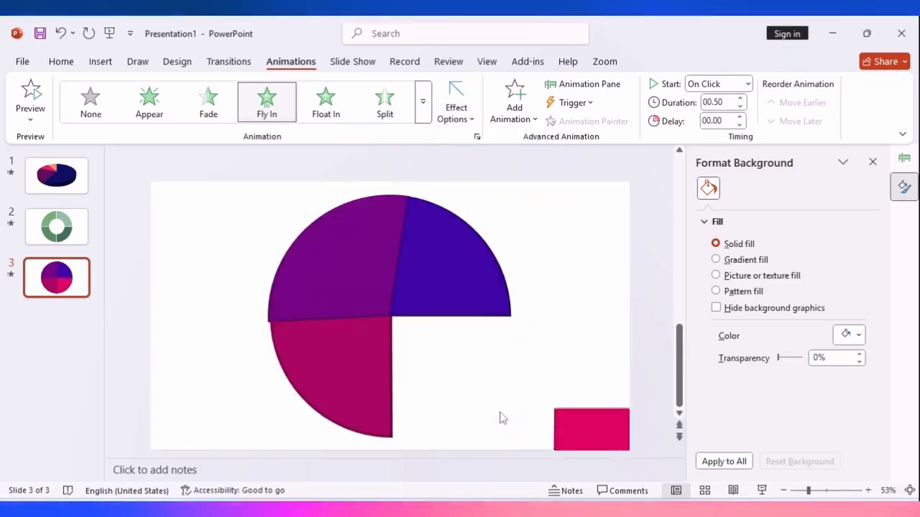
Animate the lower-left magenta slice with the Fly In entrance and set its direction to From Top-Left
left_click(327, 258)
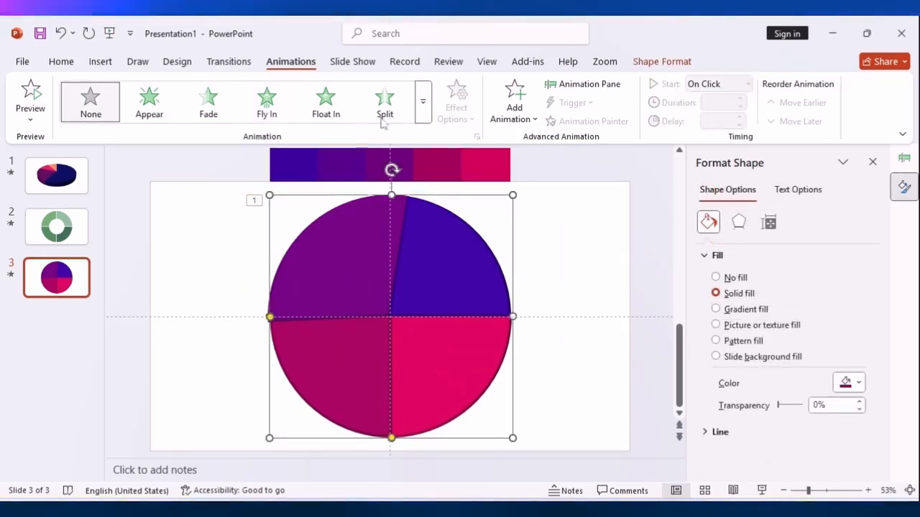
left_click(267, 108)
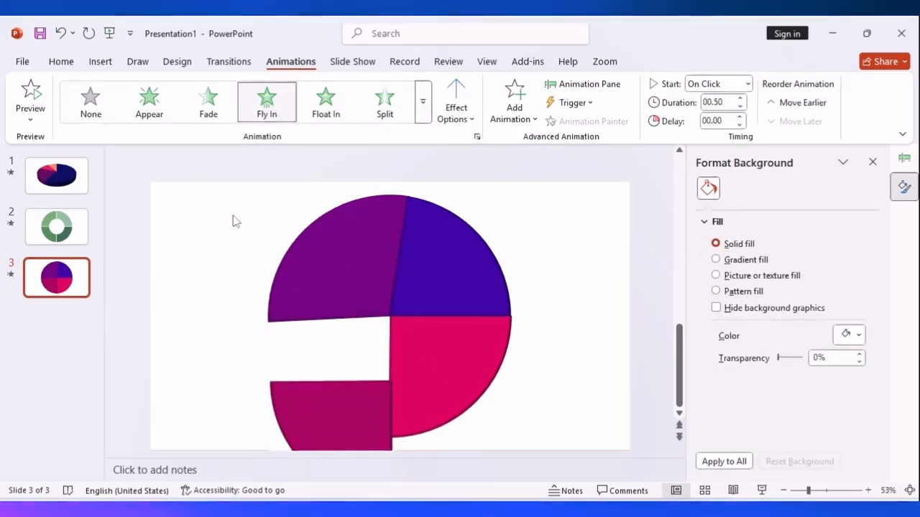
left_click(456, 107)
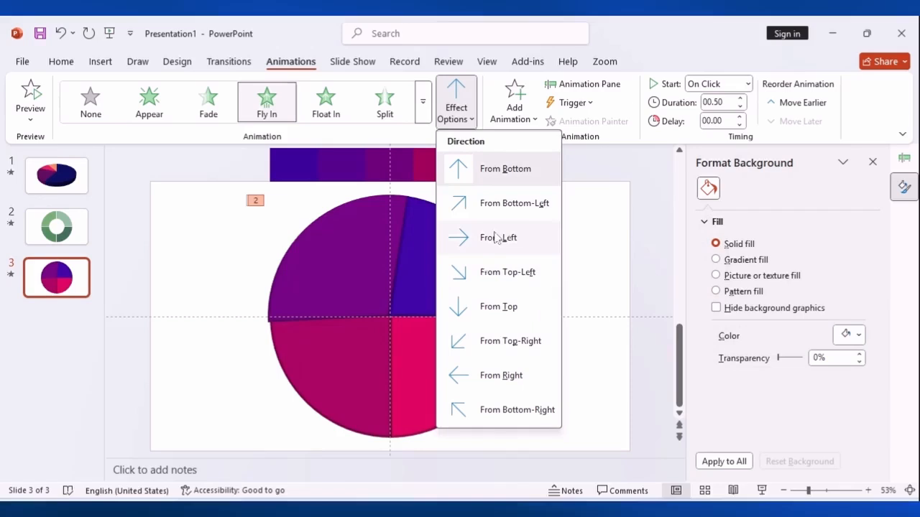
left_click(494, 271)
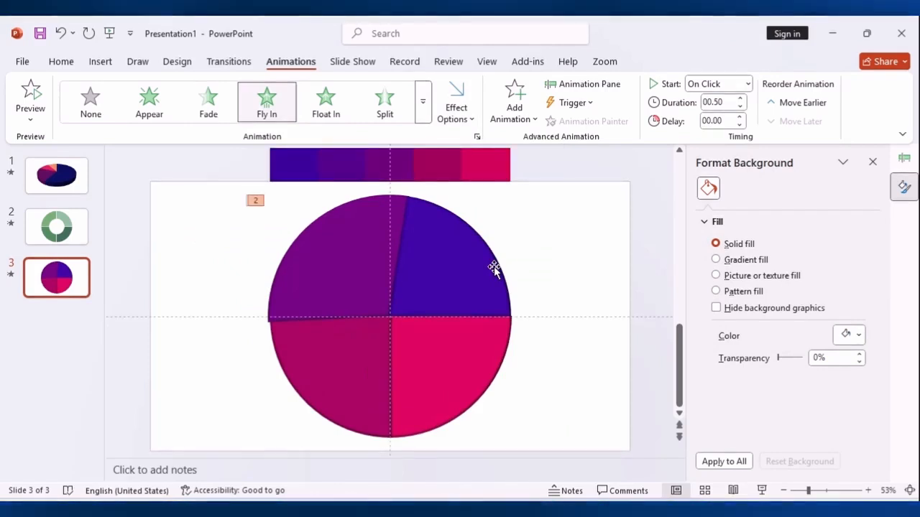
Animate the upper-left purple slice with the Fly In entrance and set its direction to From Top-Left
left_click(357, 268)
left_click(267, 100)
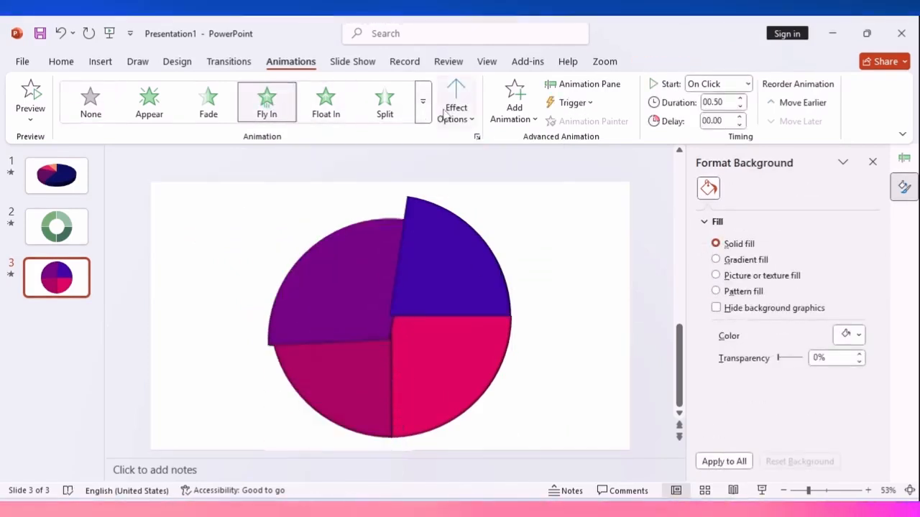
left_click(444, 112)
left_click(488, 273)
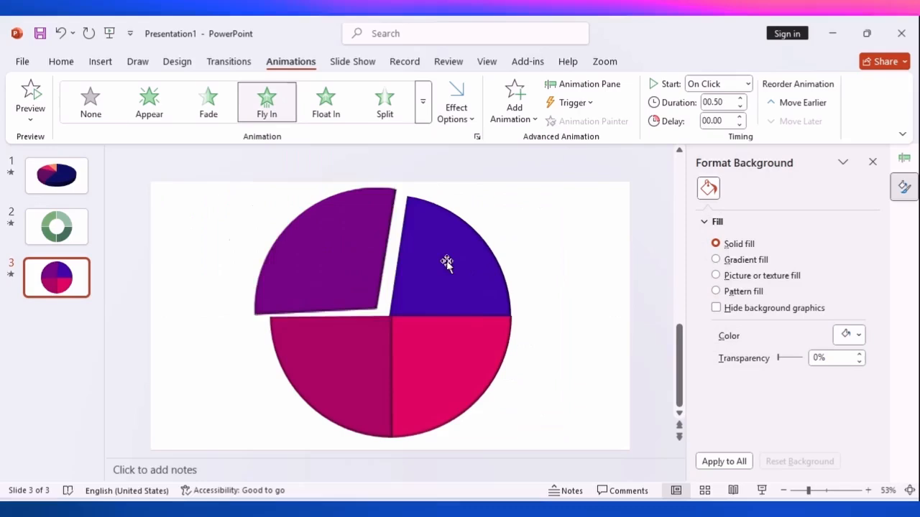
Try From Top-Right as the purple slice's Fly In direction and set it back to From Top-Left
left_click(455, 122)
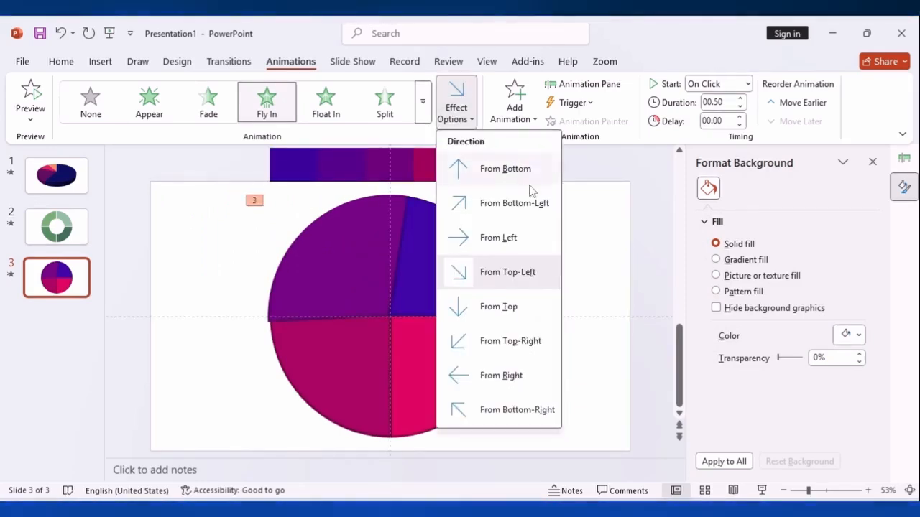
left_click(506, 342)
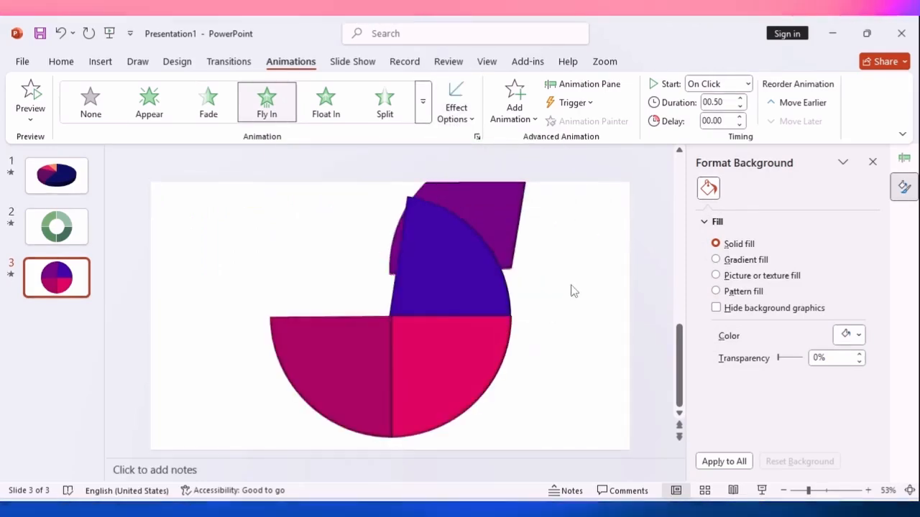
left_click(378, 264)
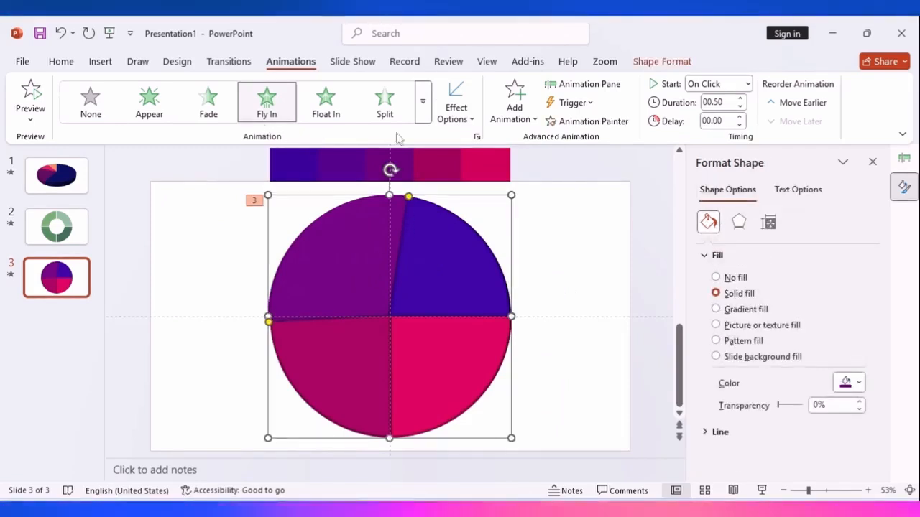
left_click(455, 112)
left_click(478, 244)
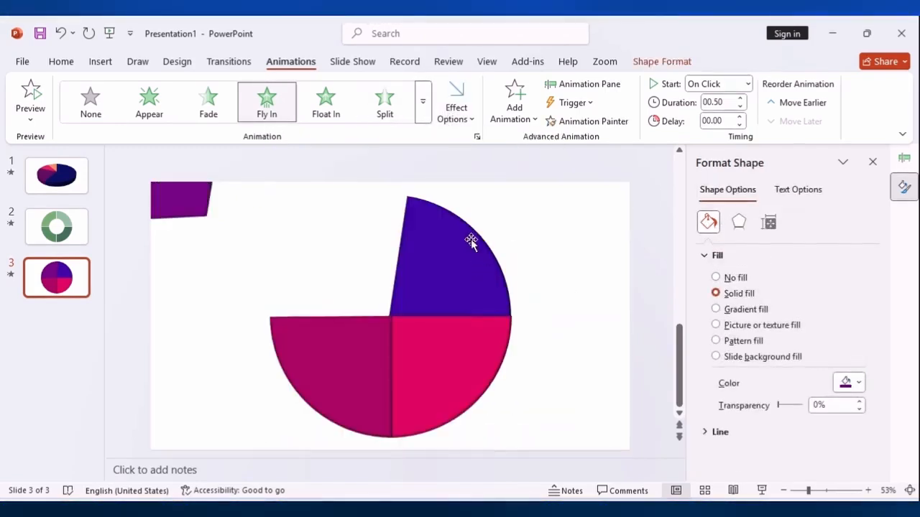
Animate the upper-right blue slice with the Fly In entrance and set its direction to From Top-Right
left_click(451, 255)
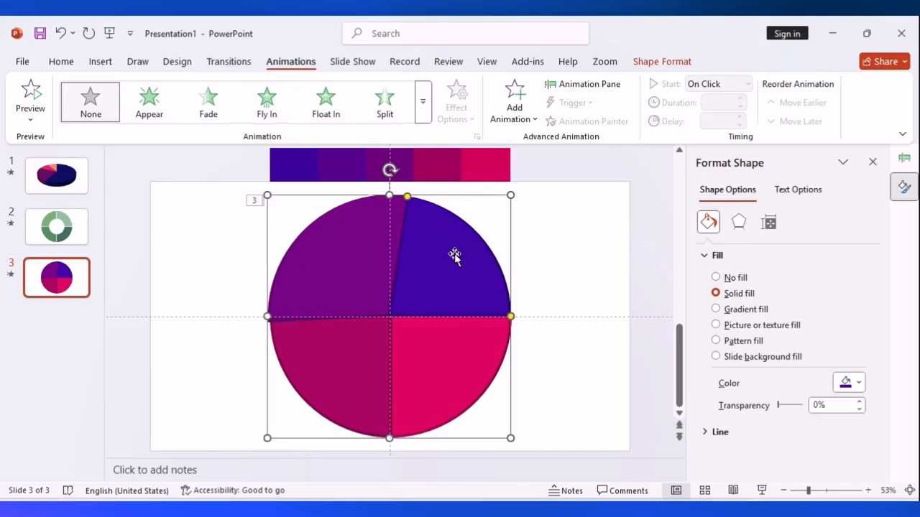
left_click(266, 101)
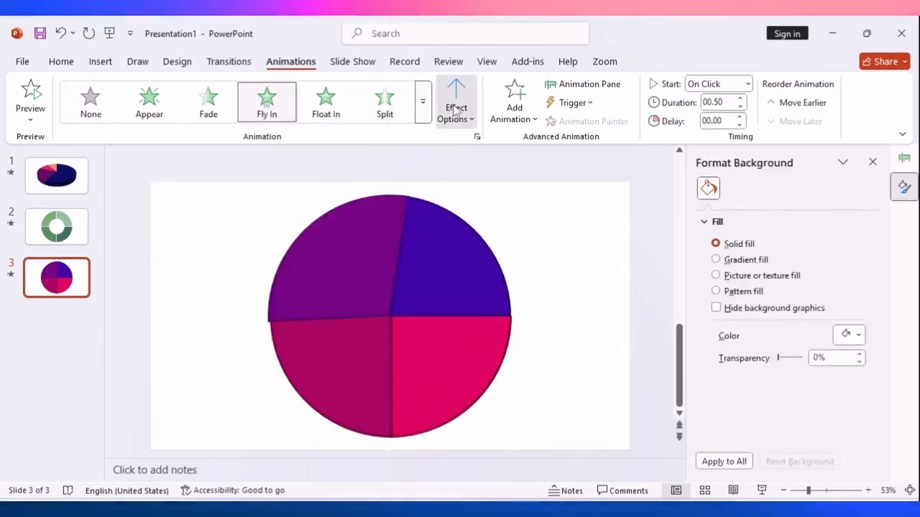
left_click(455, 107)
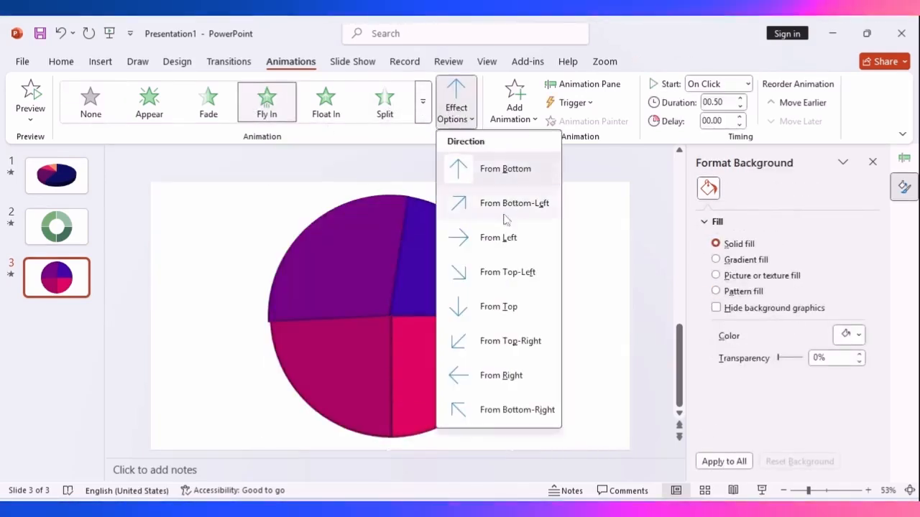
left_click(487, 346)
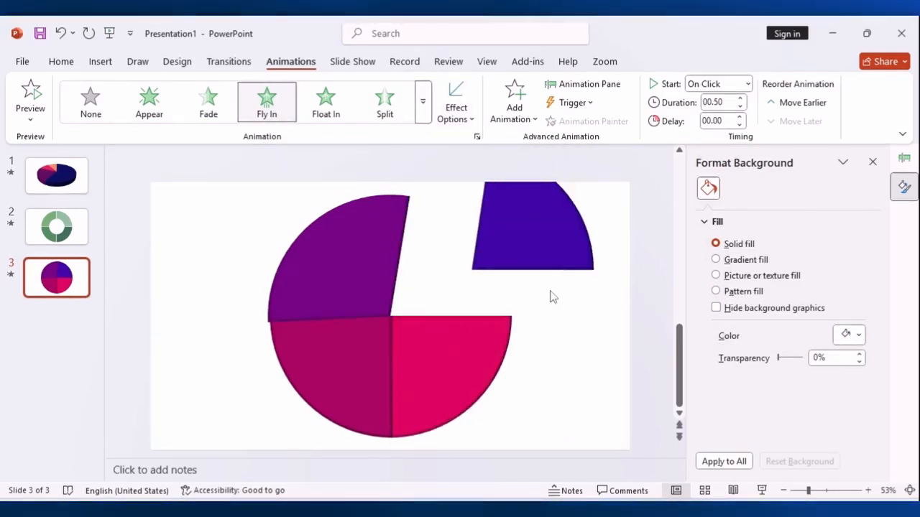
Play slide 3 full screen, advance through all four slice animations and return to editing
left_click(762, 490)
key("Right")
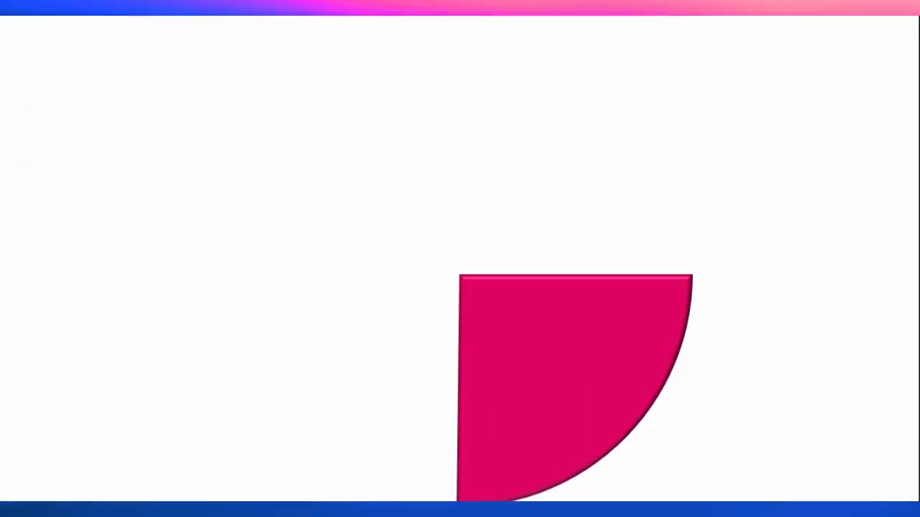
key("Right")
key("Right")
key("Right")
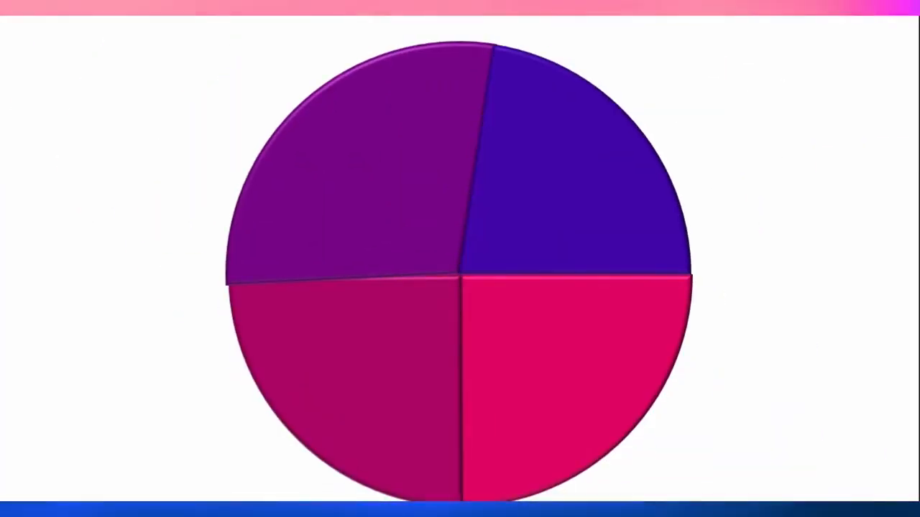
key("Escape")
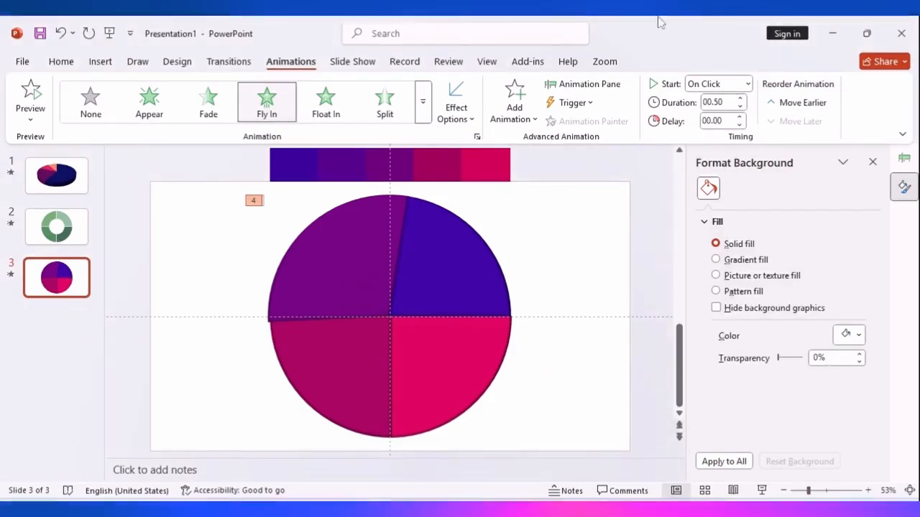
Select the upper-left purple slice, replay slide 3's slice animations full screen, and close the Format Shape pane on returning to editing
left_click(482, 279)
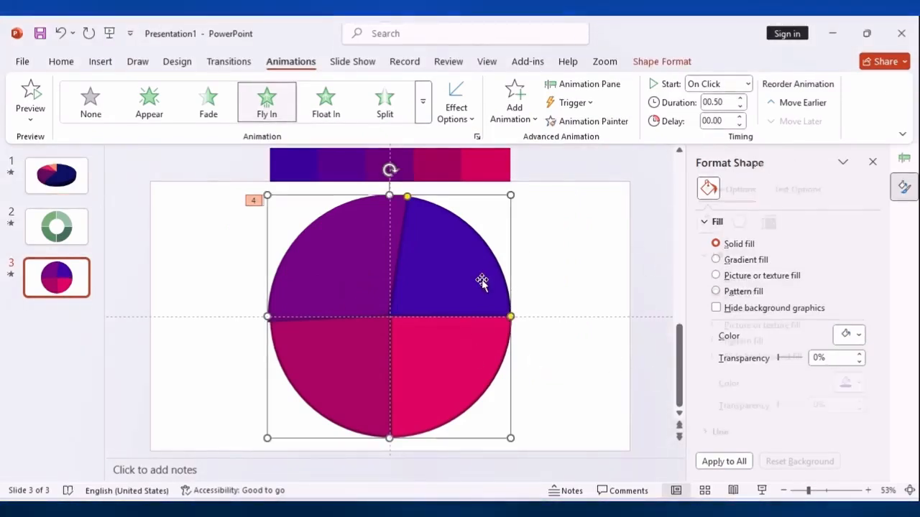
left_click(337, 307)
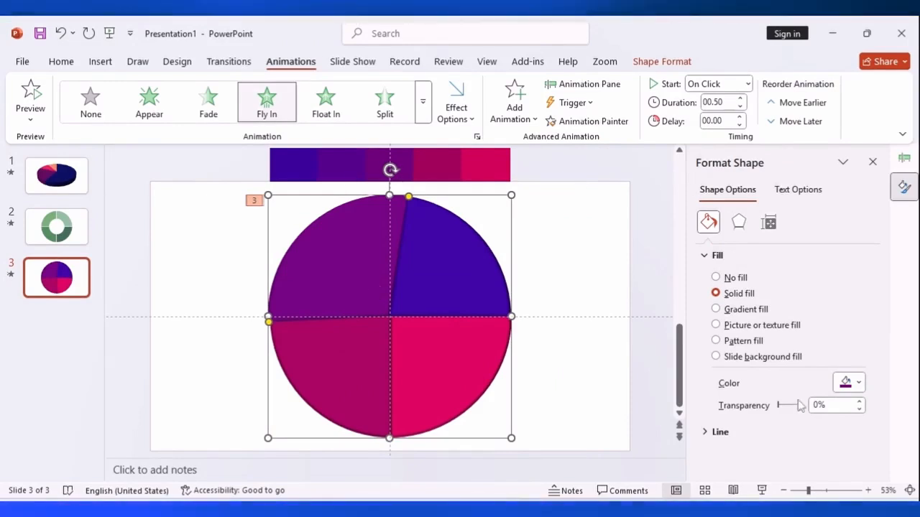
left_click(763, 491)
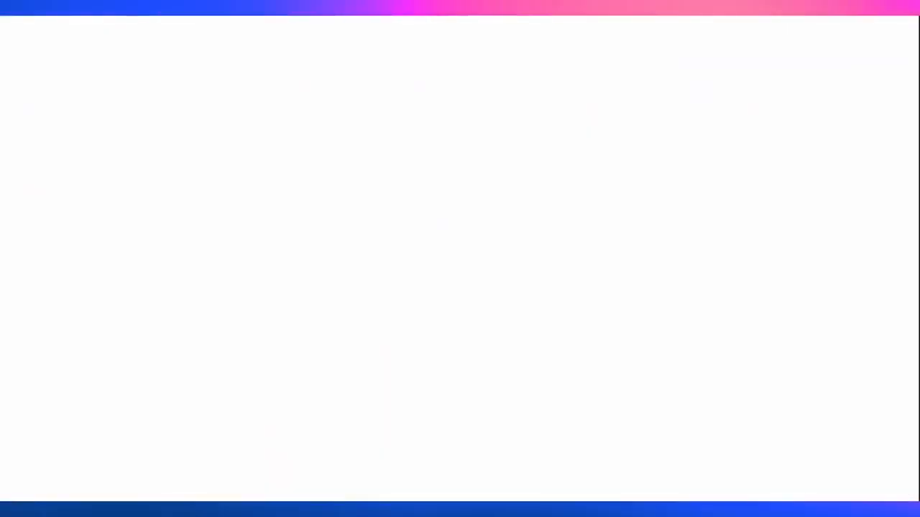
key("Right")
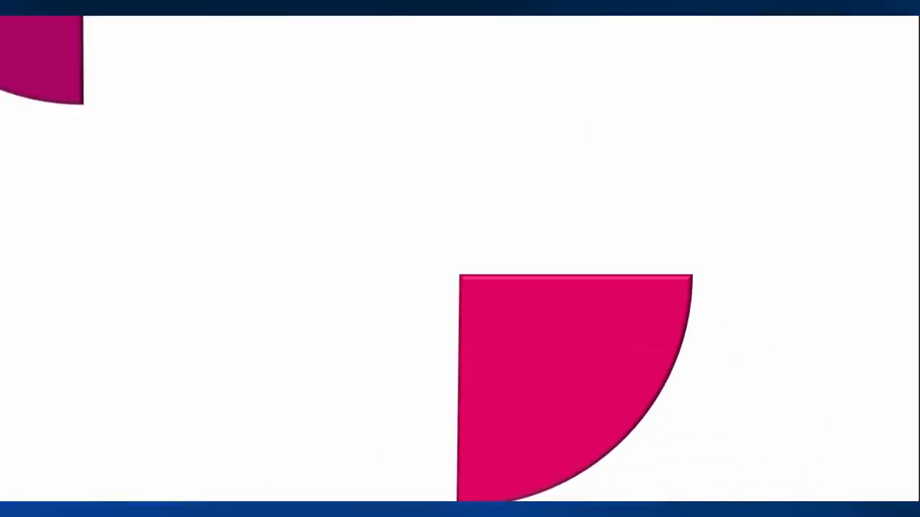
key("Right")
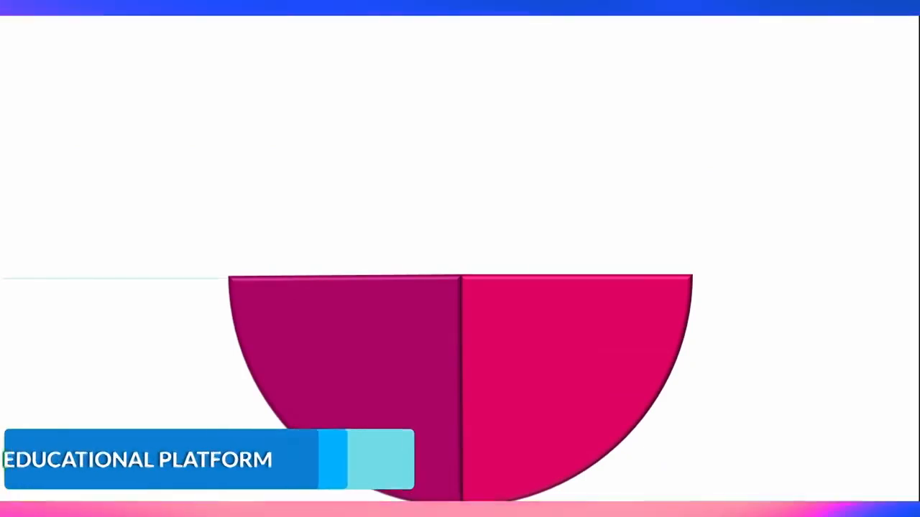
key("Right")
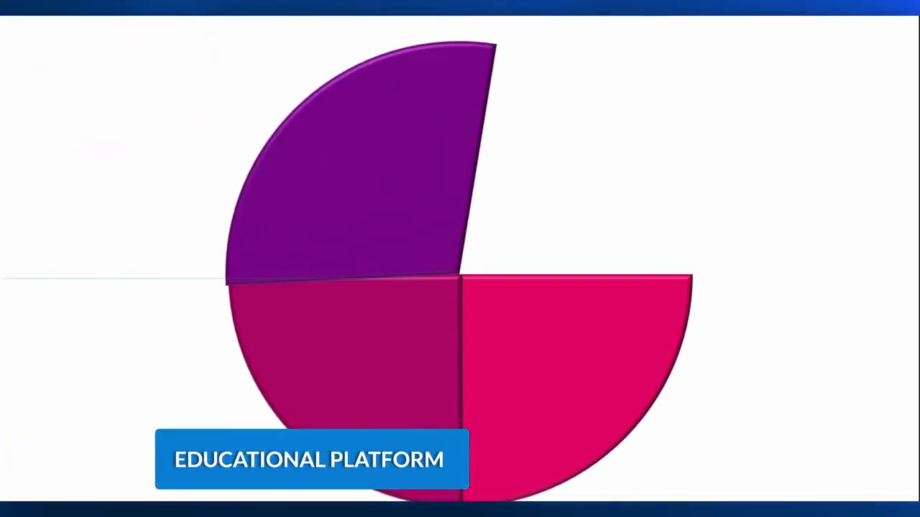
key("Right")
key("Escape")
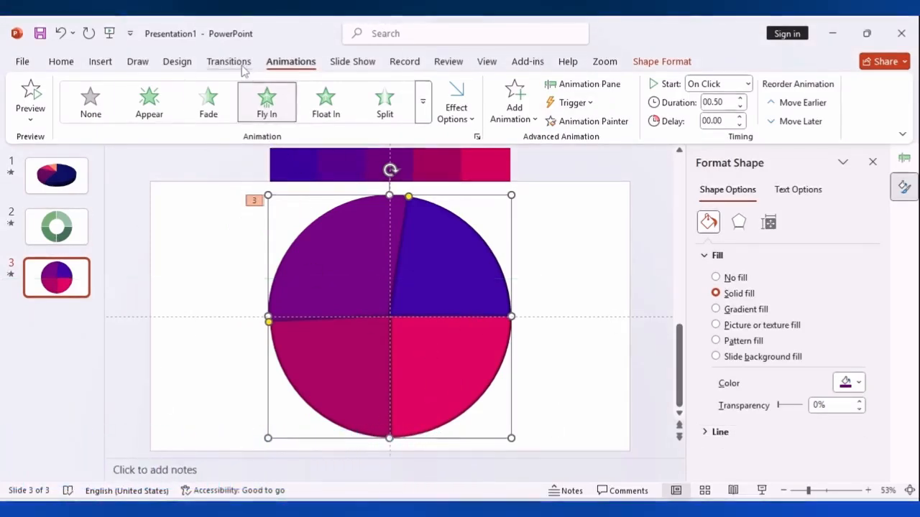
left_click(873, 163)
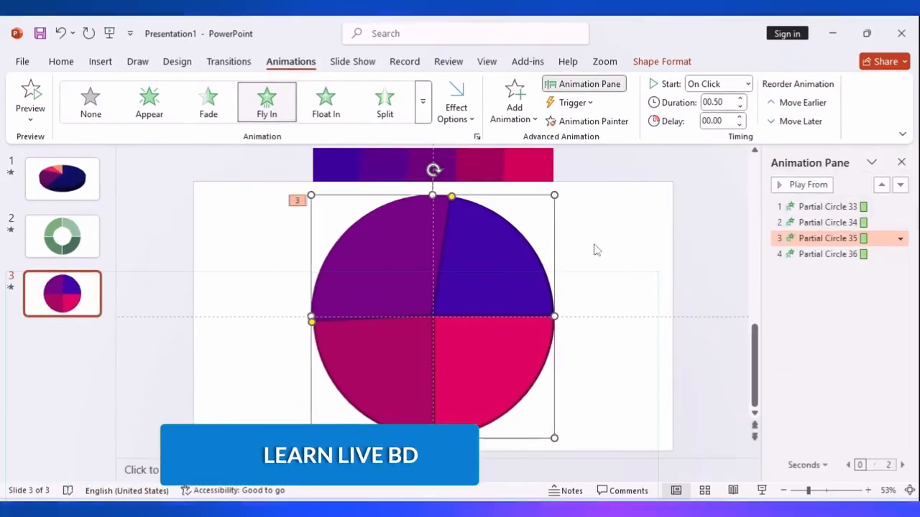